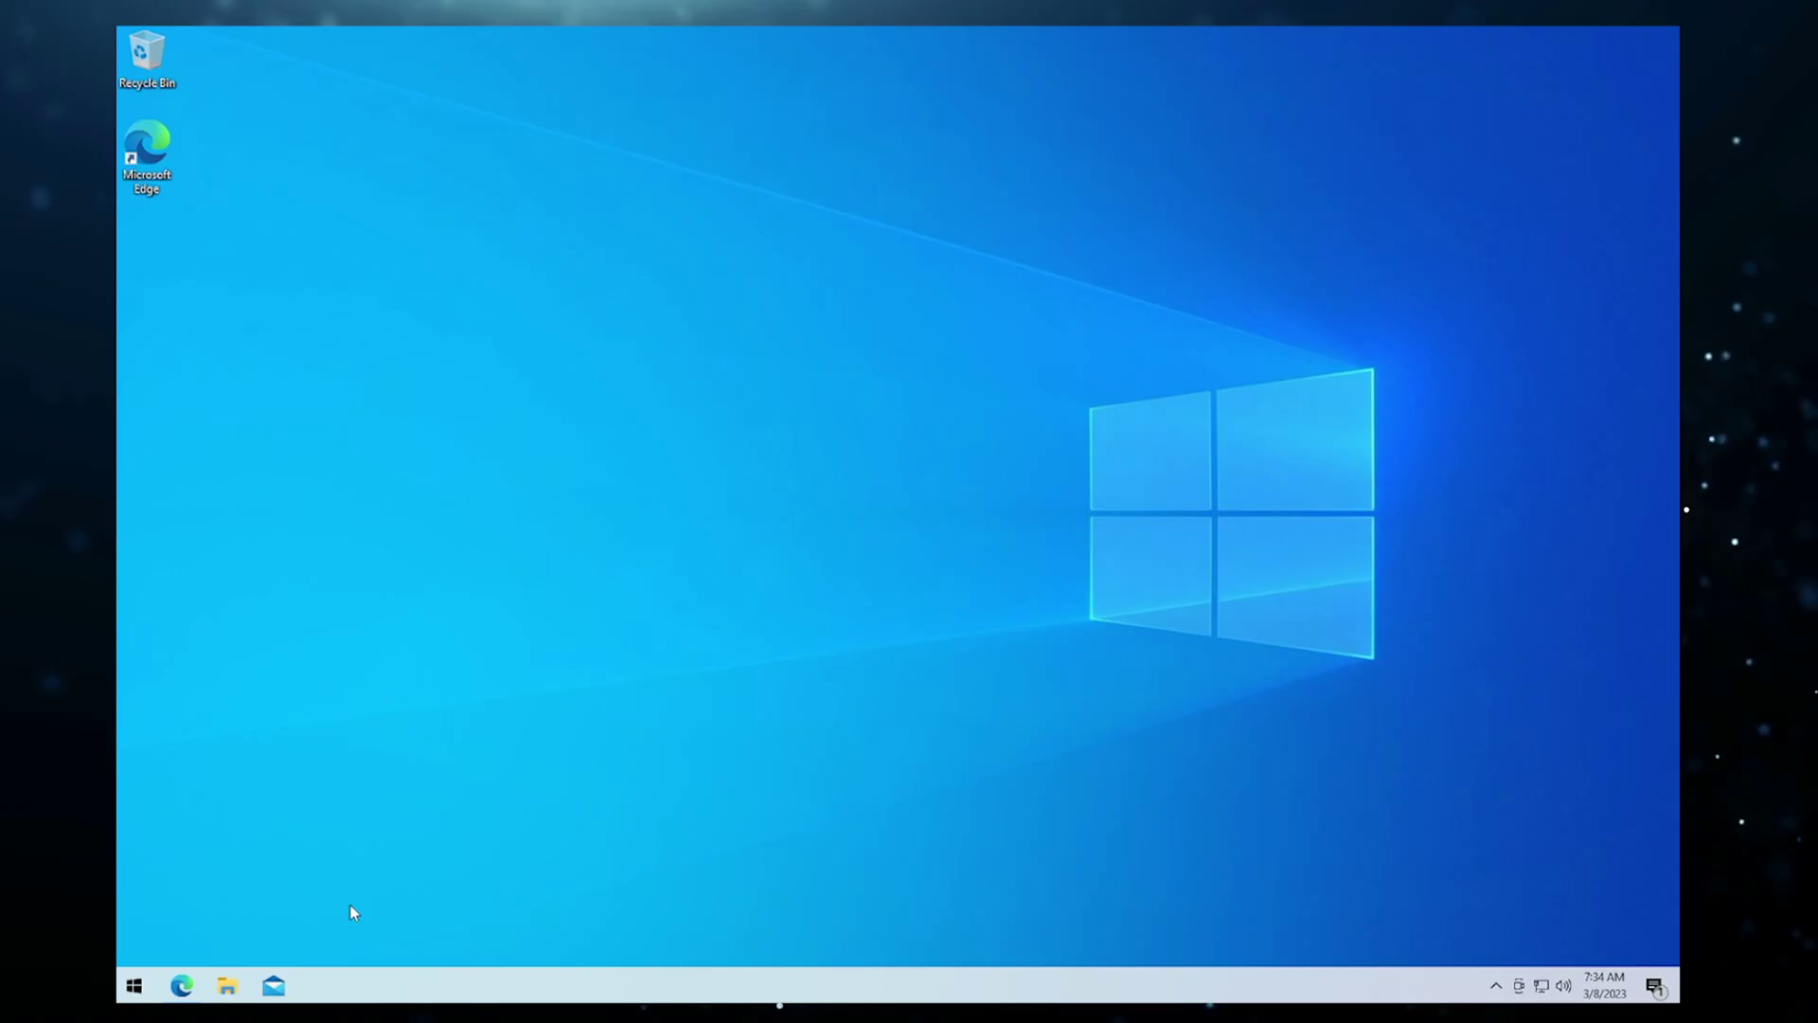
# Download the Rufus 3.21 installer (rufus-3.21.exe) from rufus.ie in Edge, dismissing the ad.
pyautogui.click(182, 986)
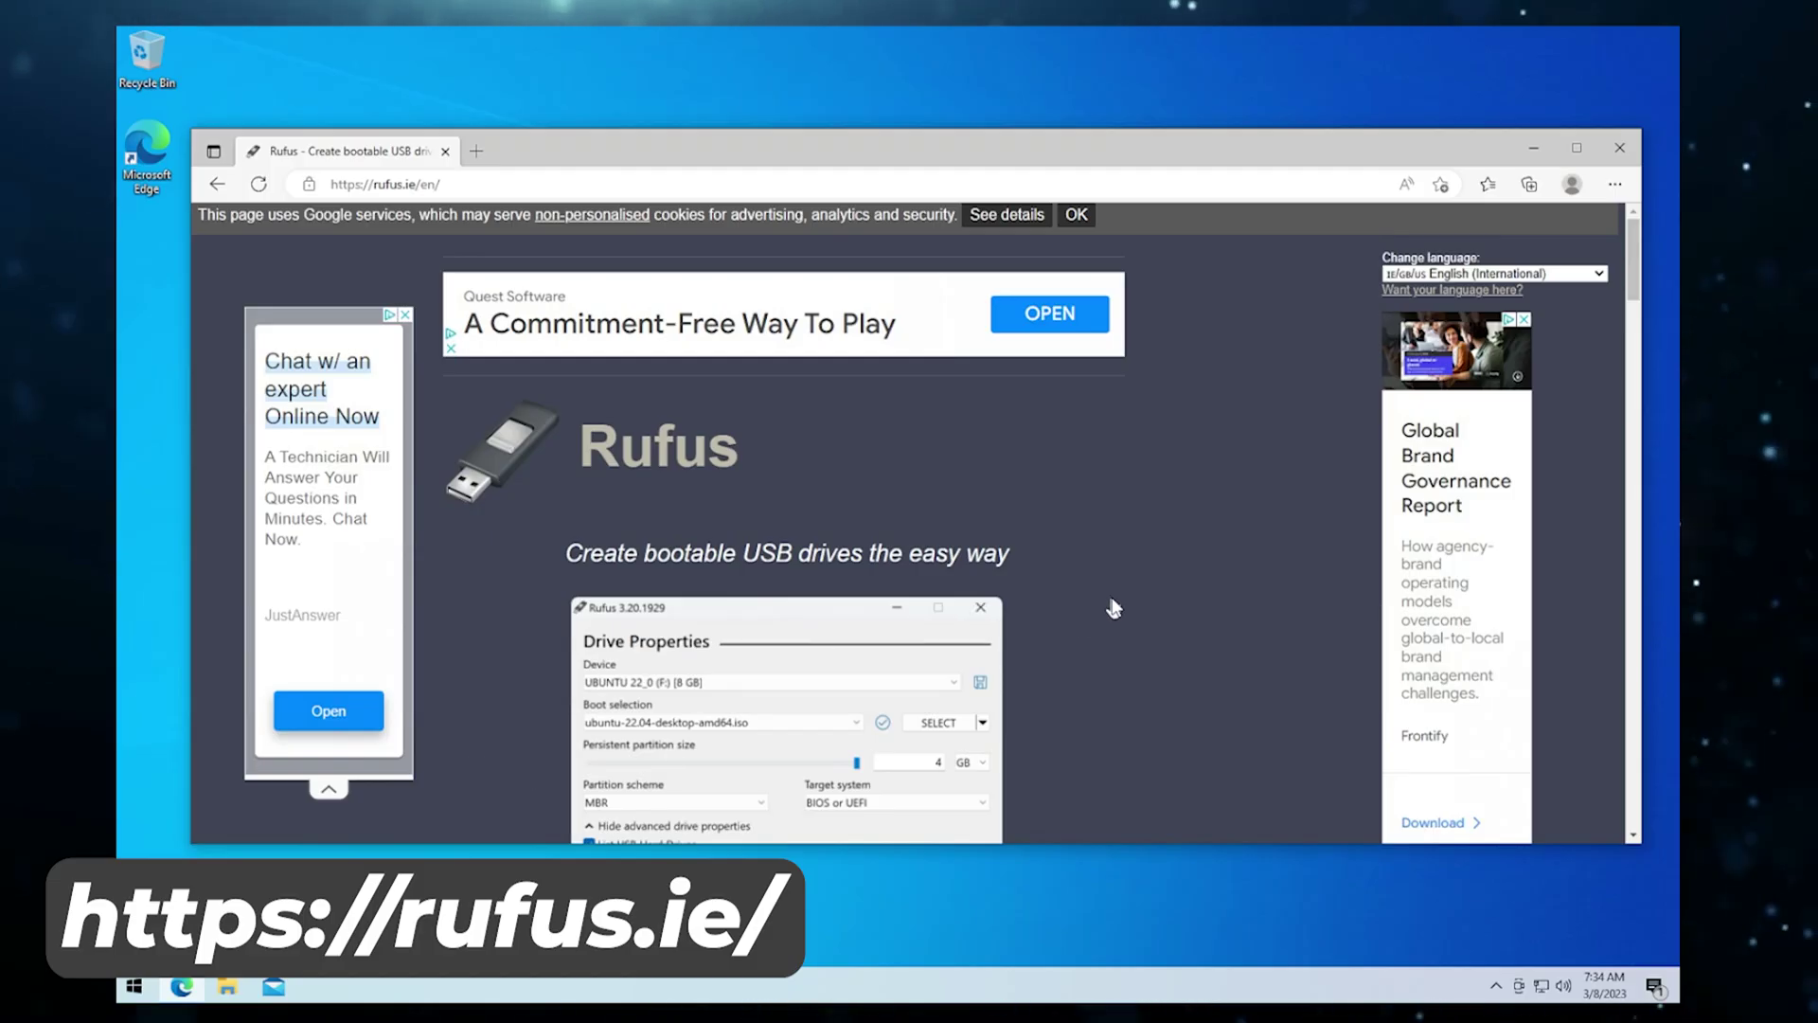
pyautogui.scroll(-6, 1111, 609)
pyautogui.scroll(-8, 1113, 607)
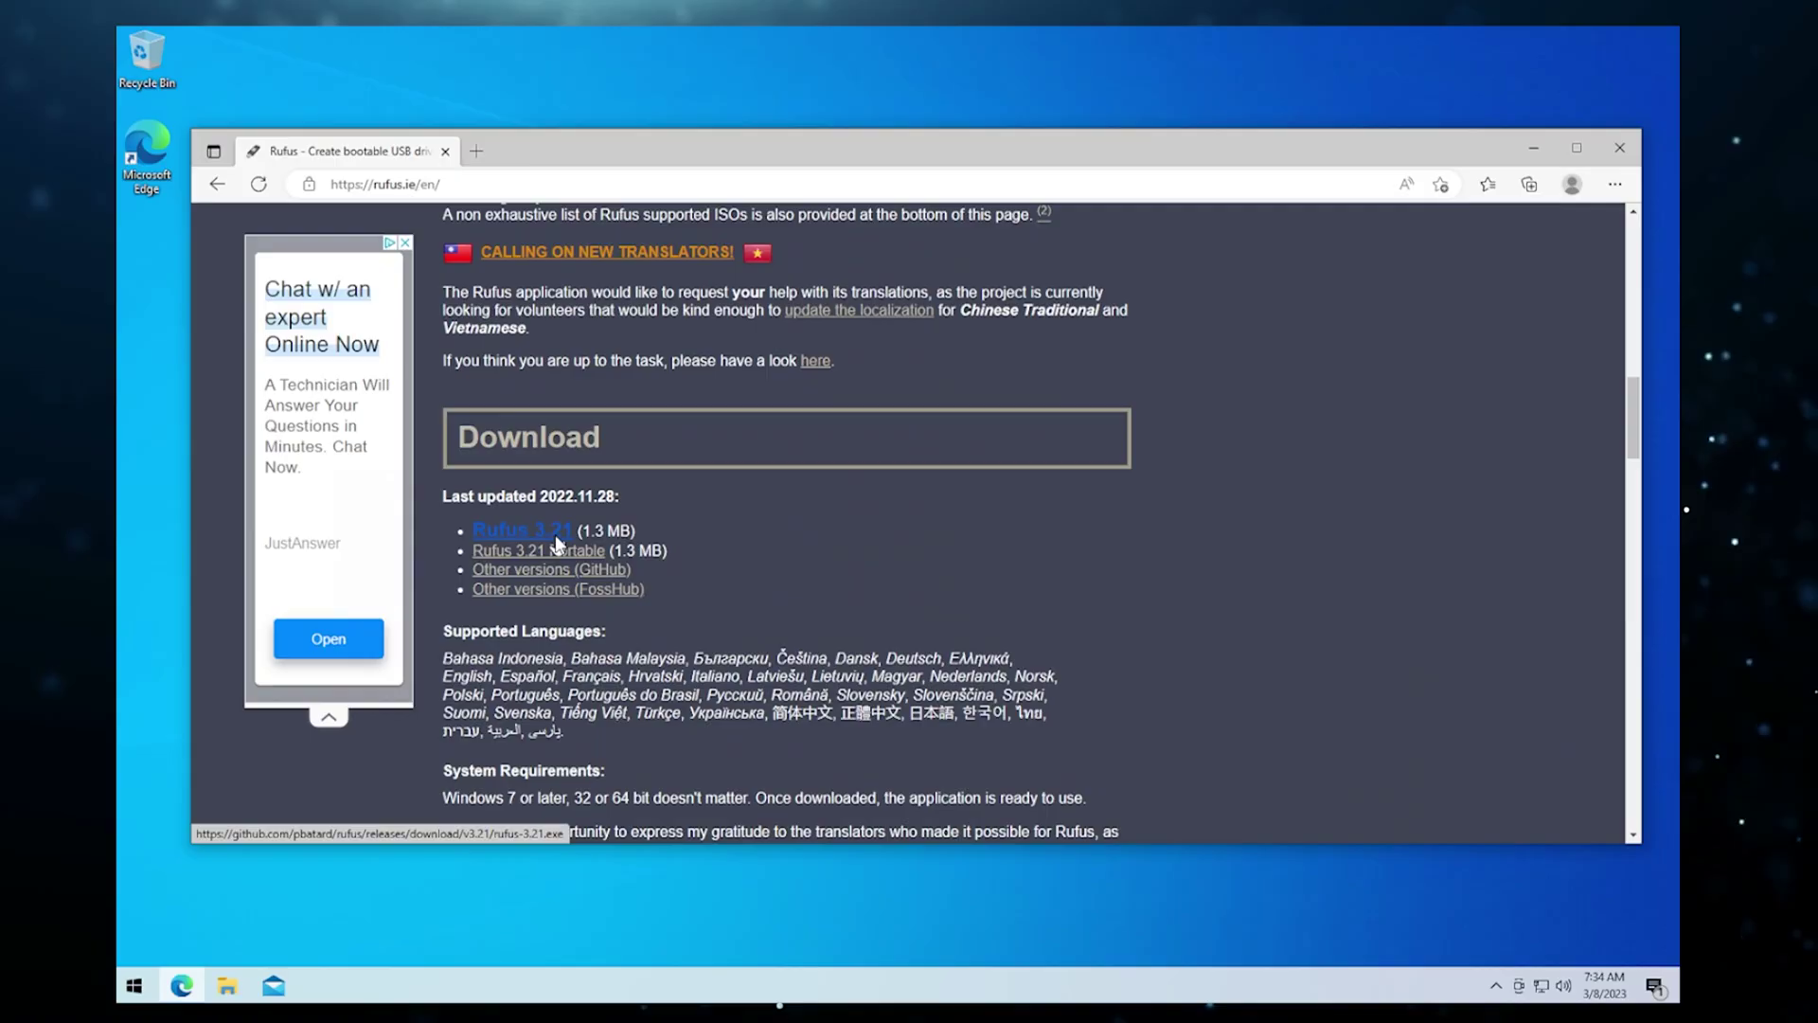
pyautogui.click(553, 536)
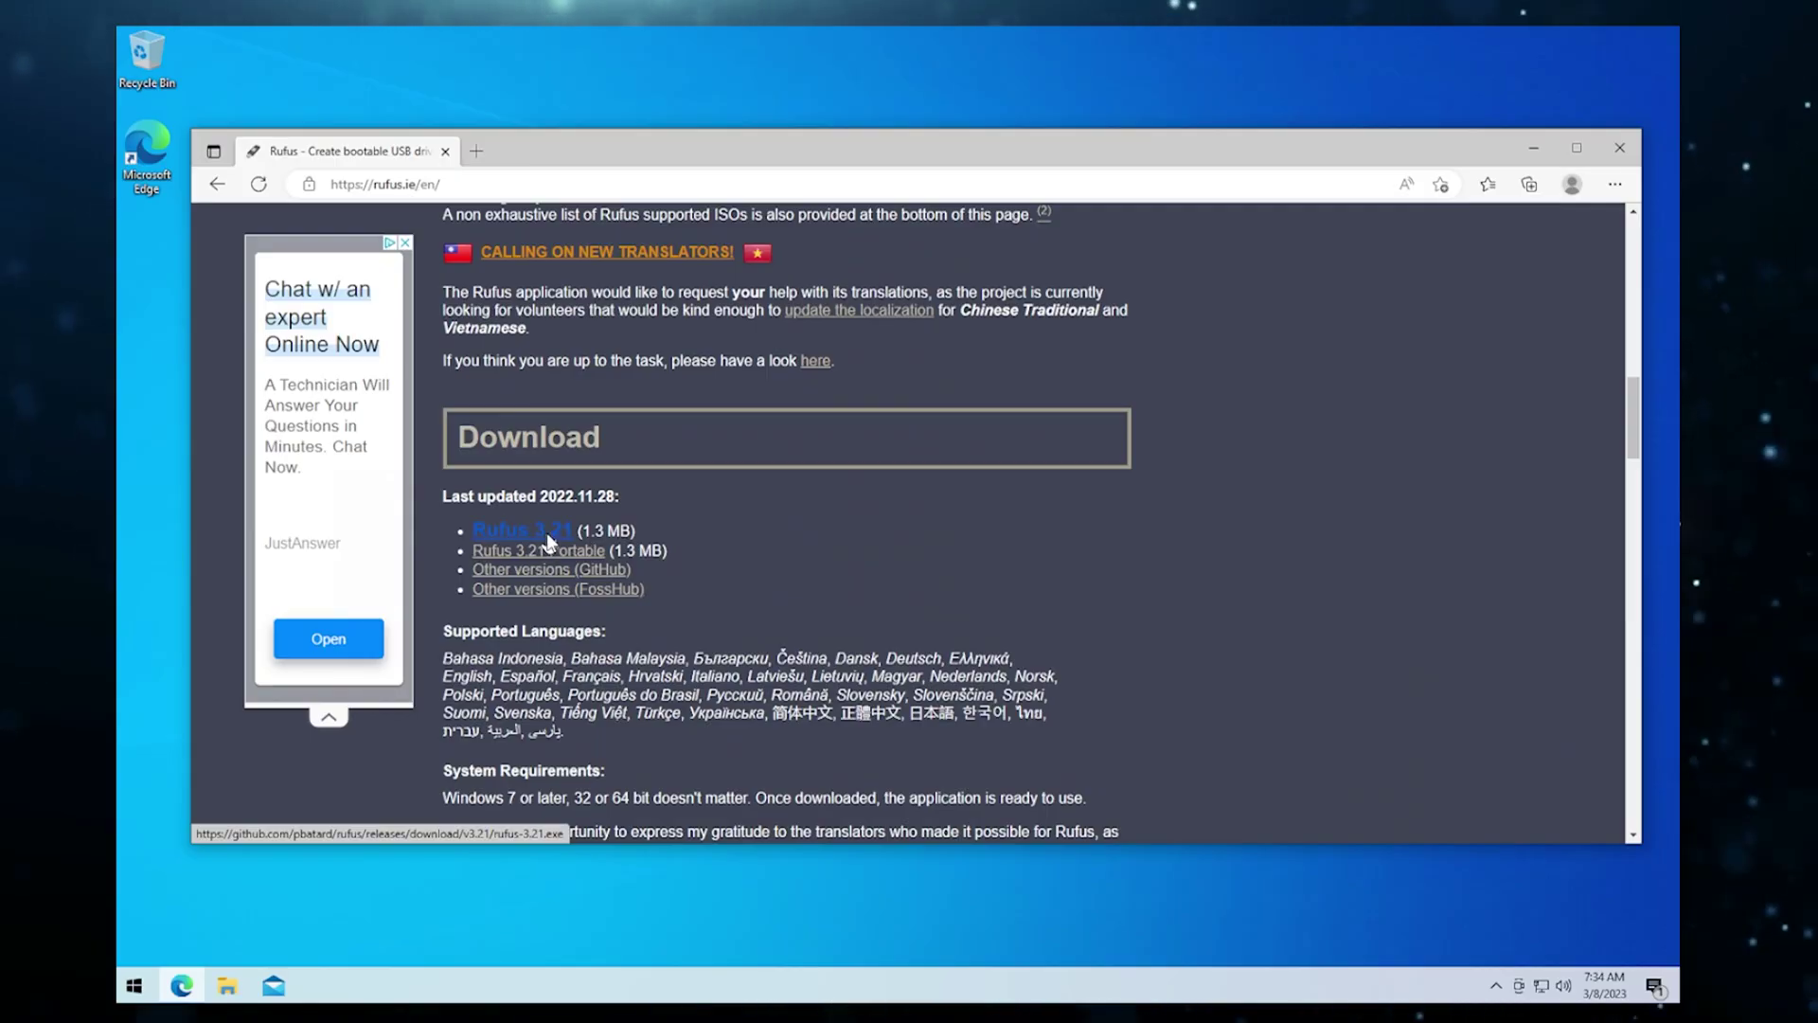
pyautogui.click(778, 719)
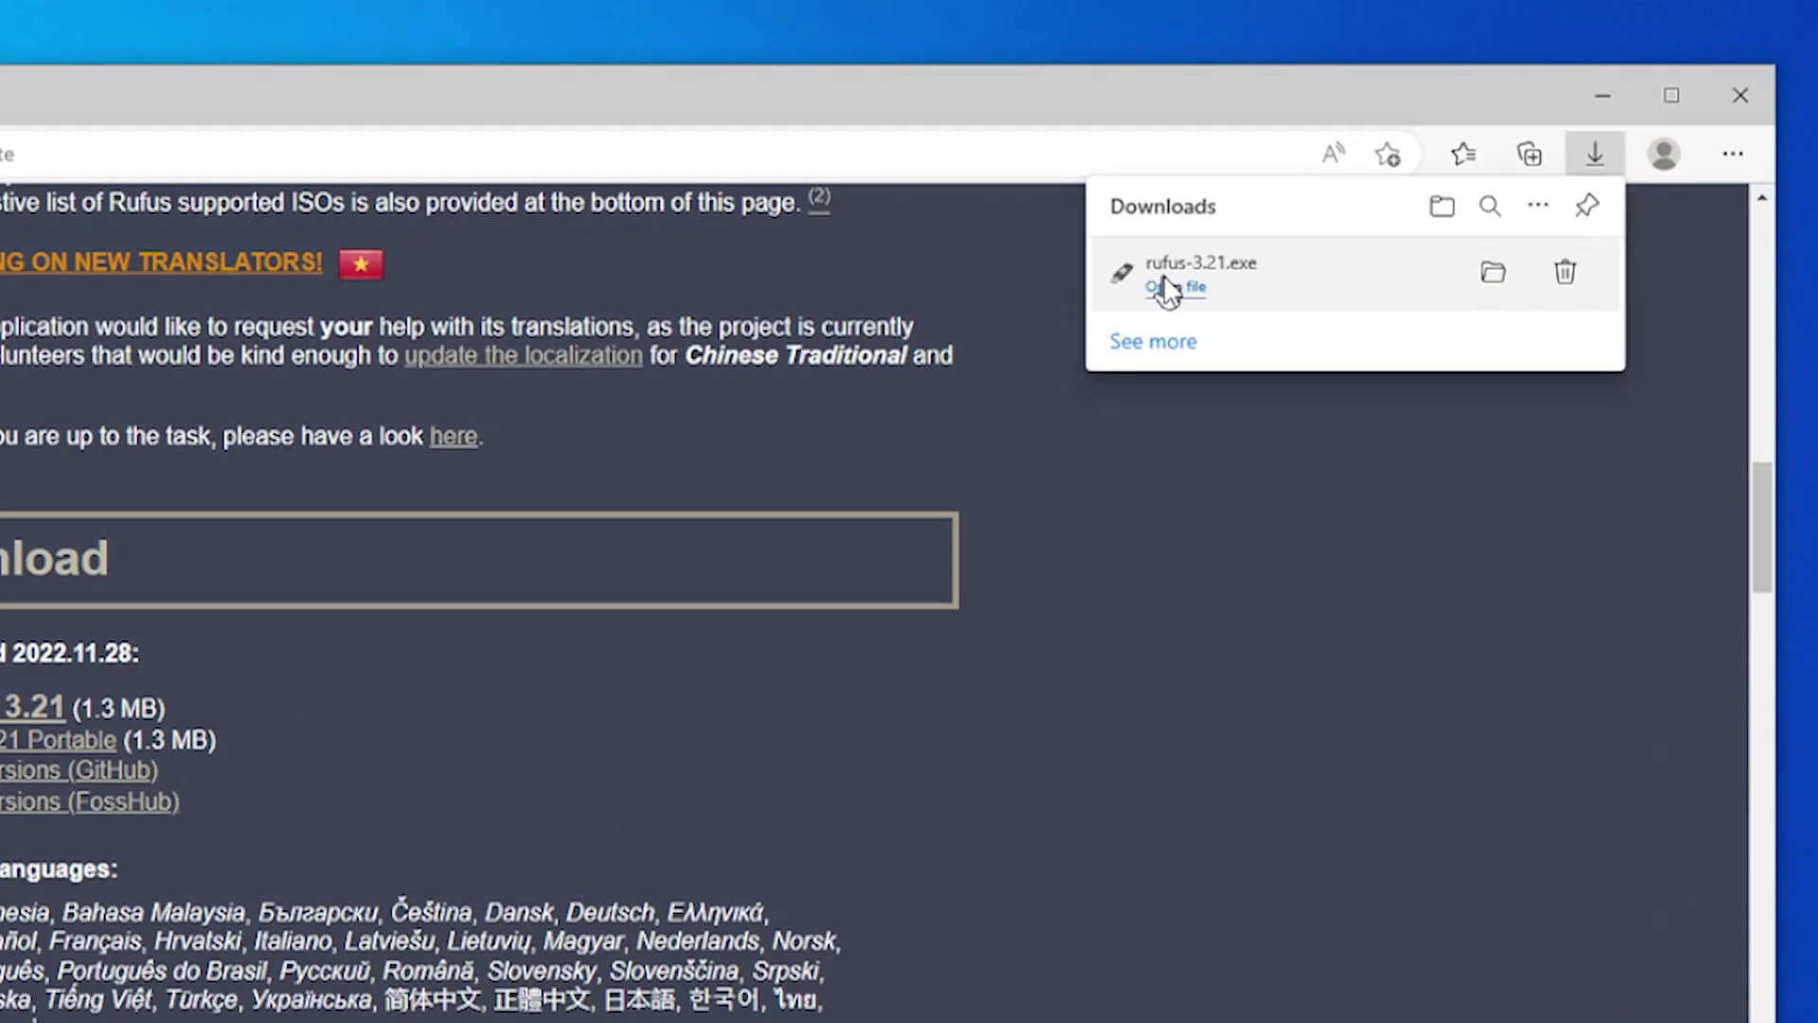
# Launch rufus-3.21.exe, decline online update checks, and minimize Edge.
pyautogui.click(1168, 289)
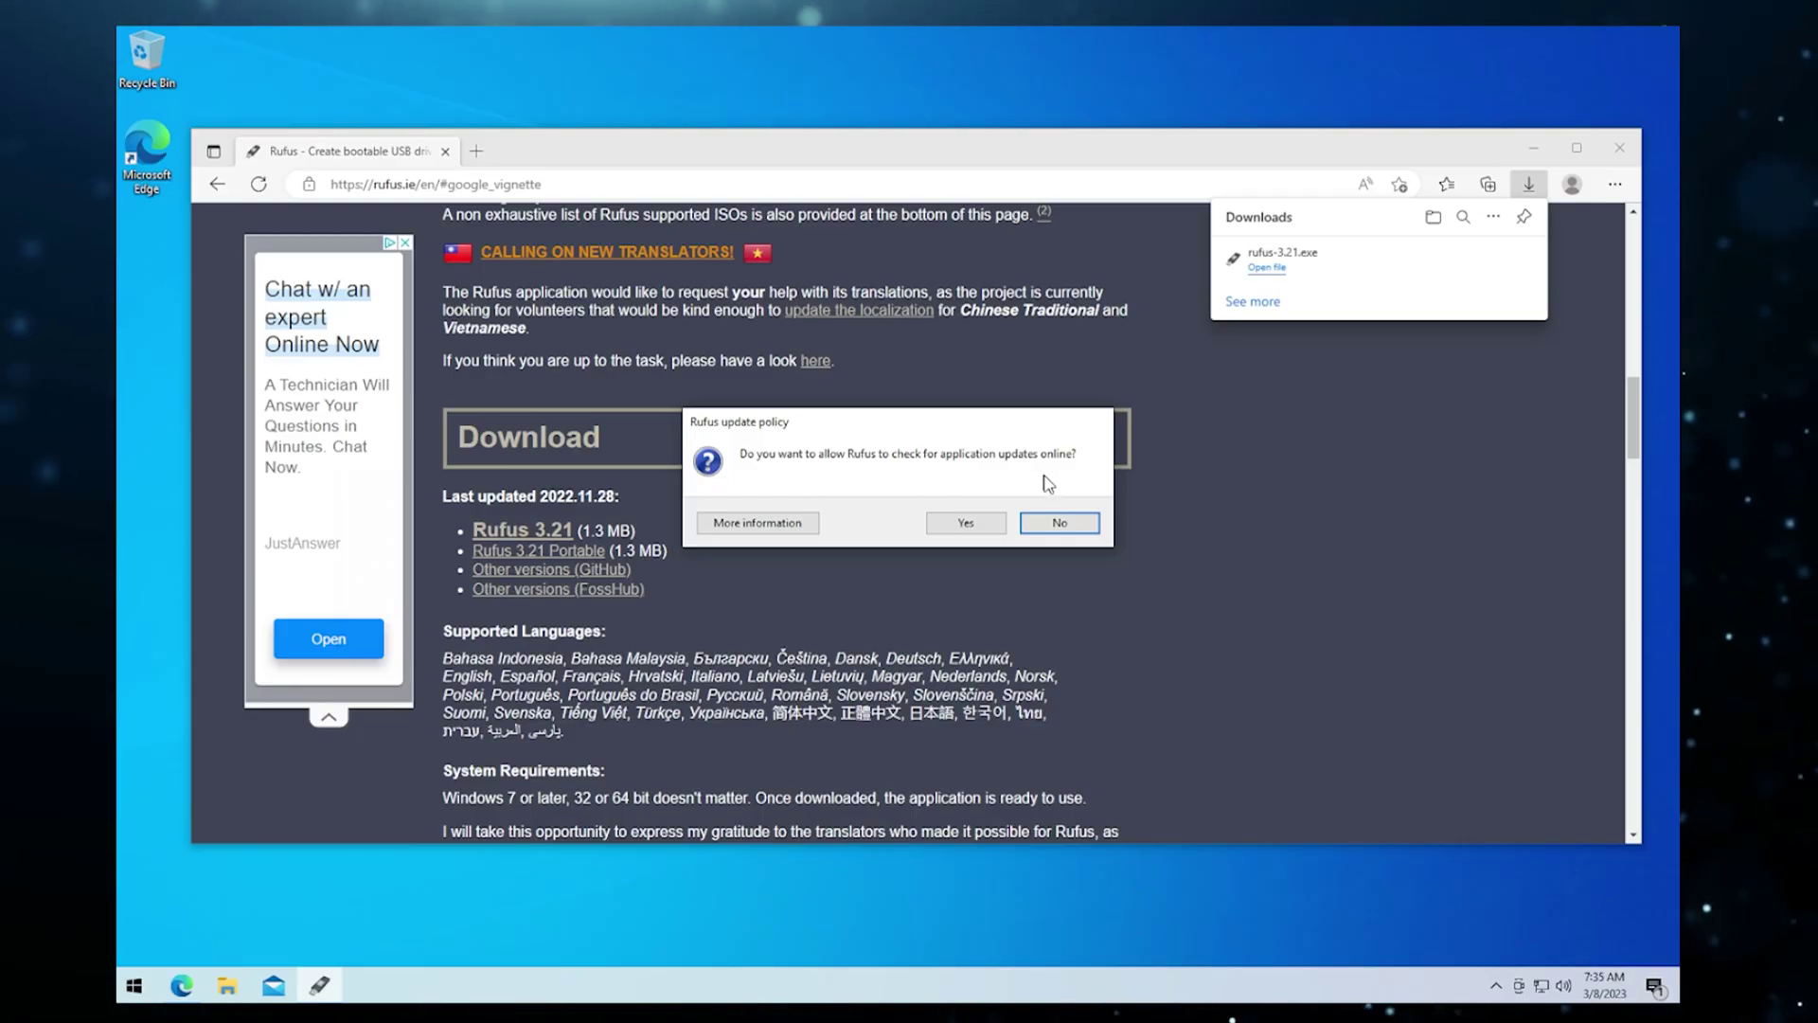
pyautogui.click(1058, 524)
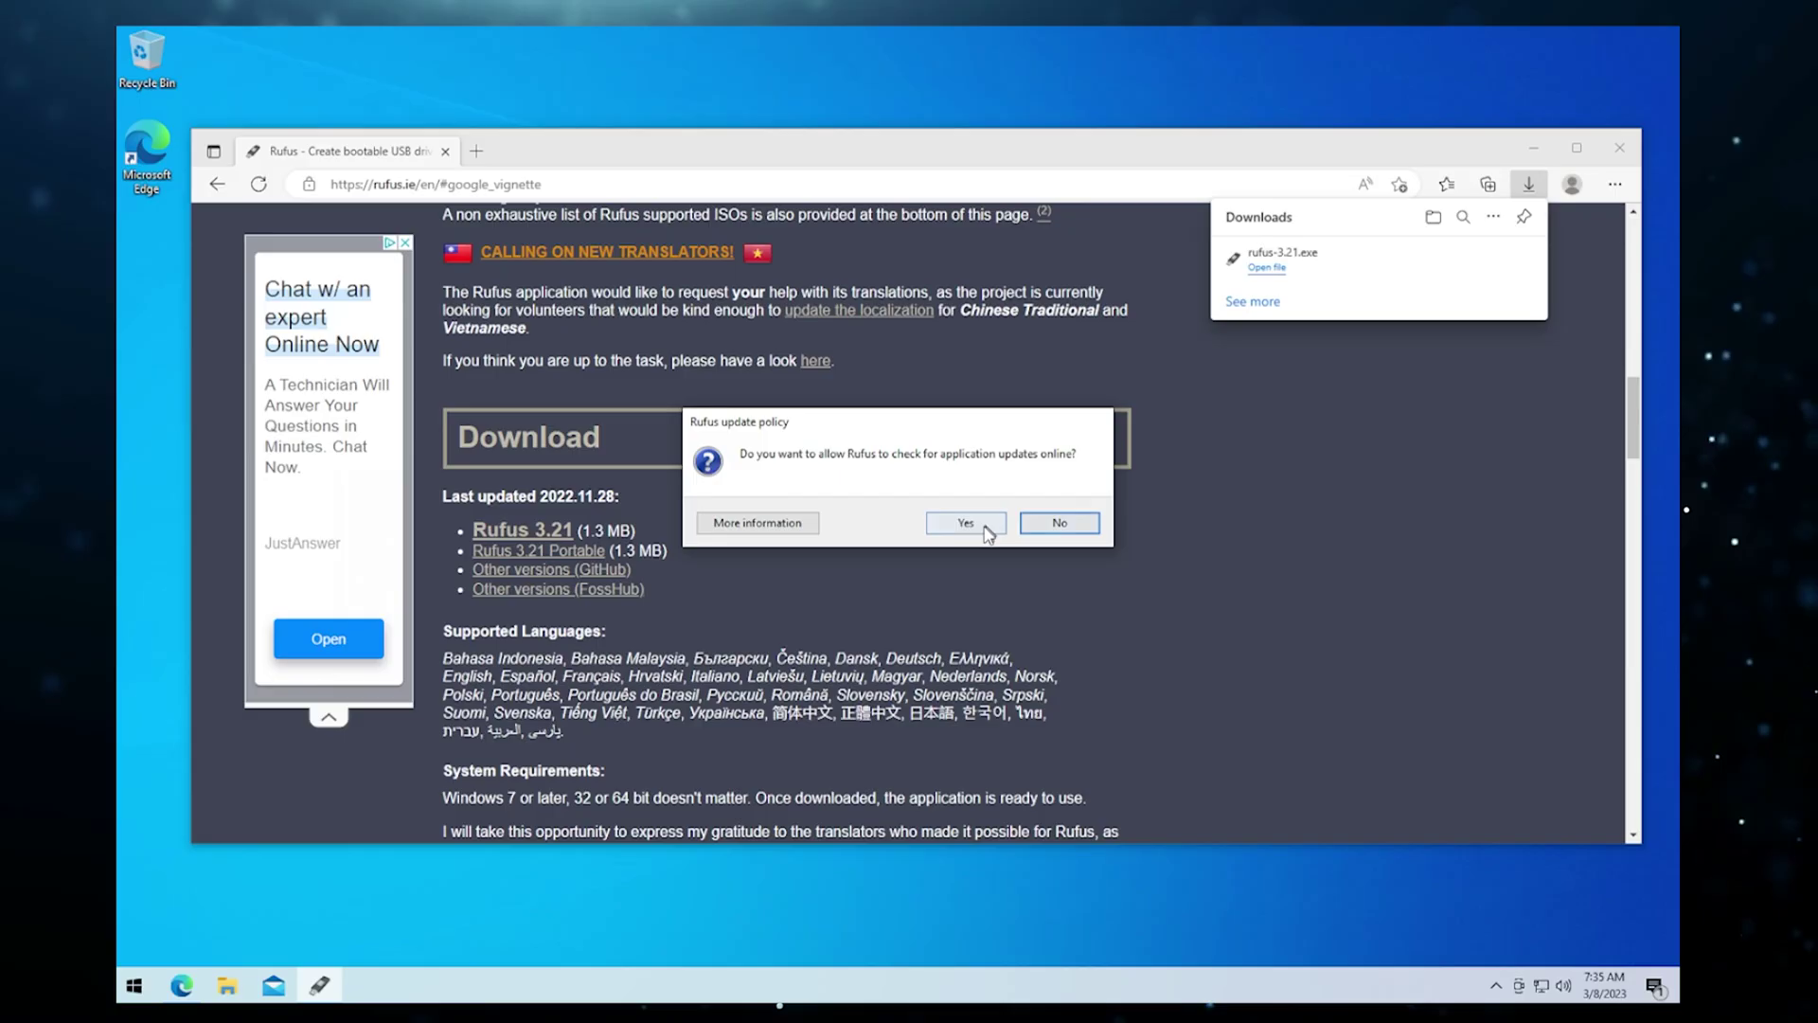
pyautogui.click(1534, 149)
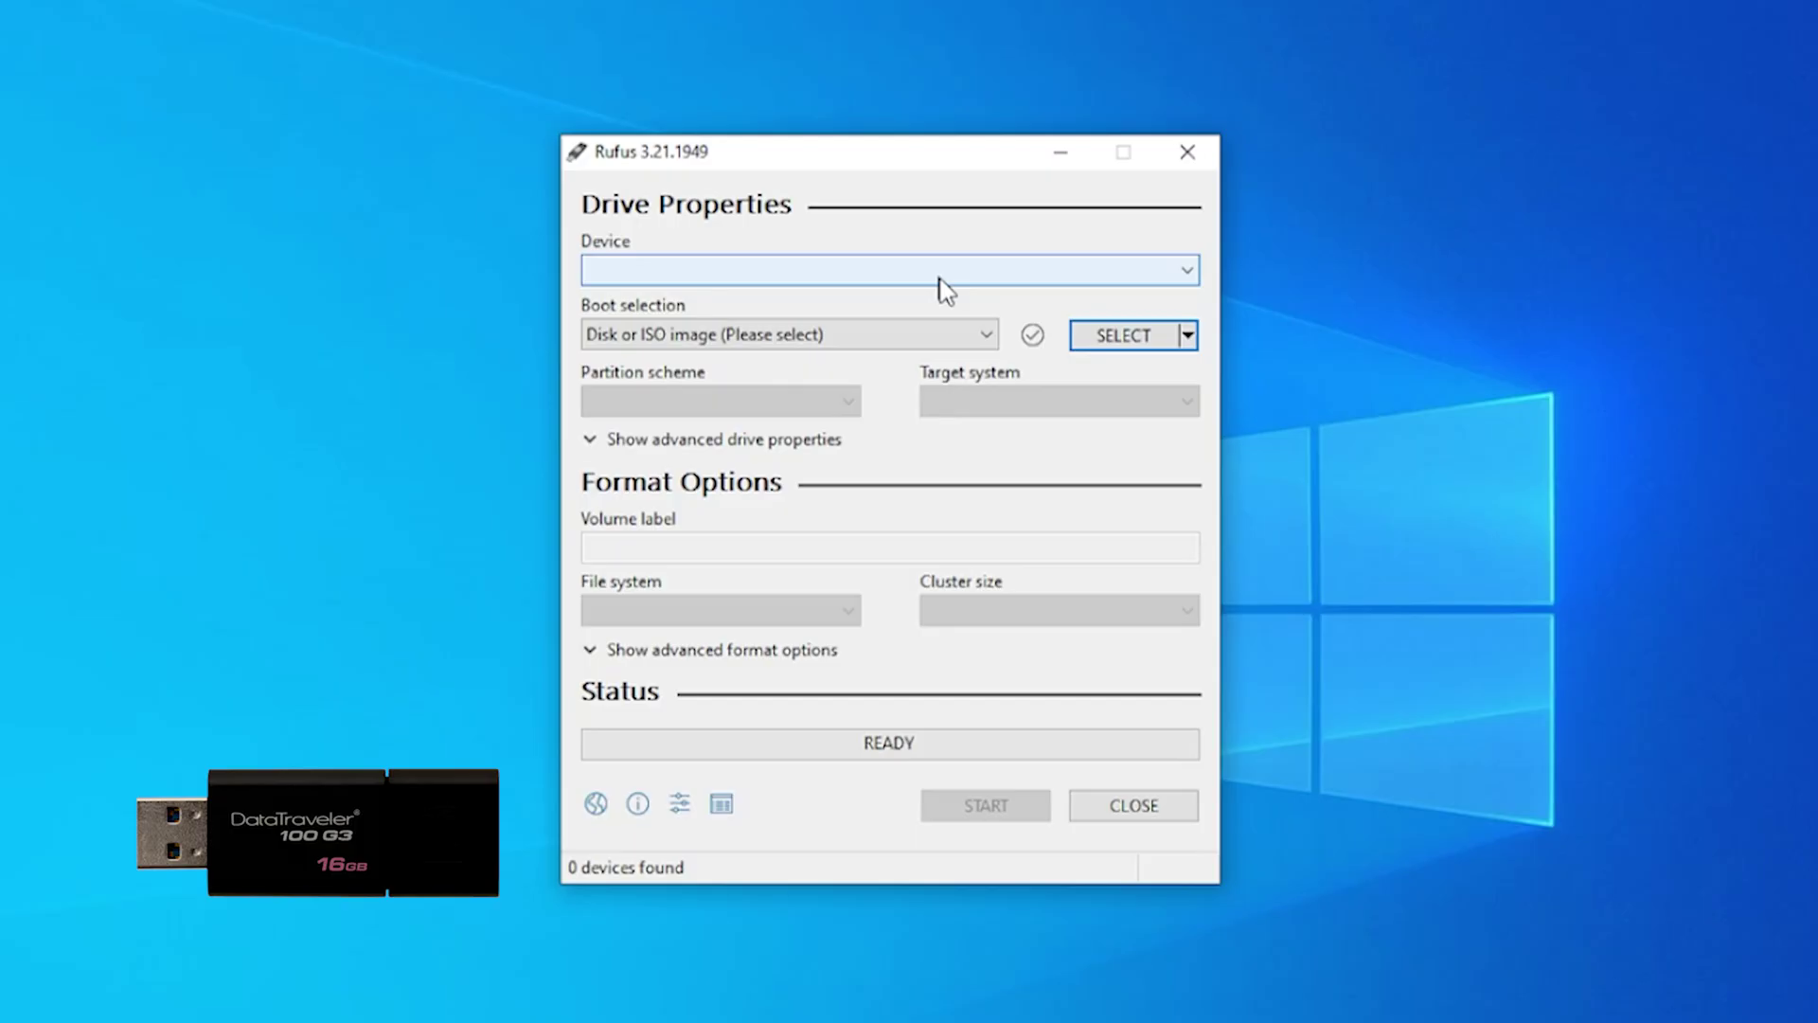
# Keep Disk or ISO image as the boot selection and switch the image button to DOWNLOAD.
pyautogui.click(814, 339)
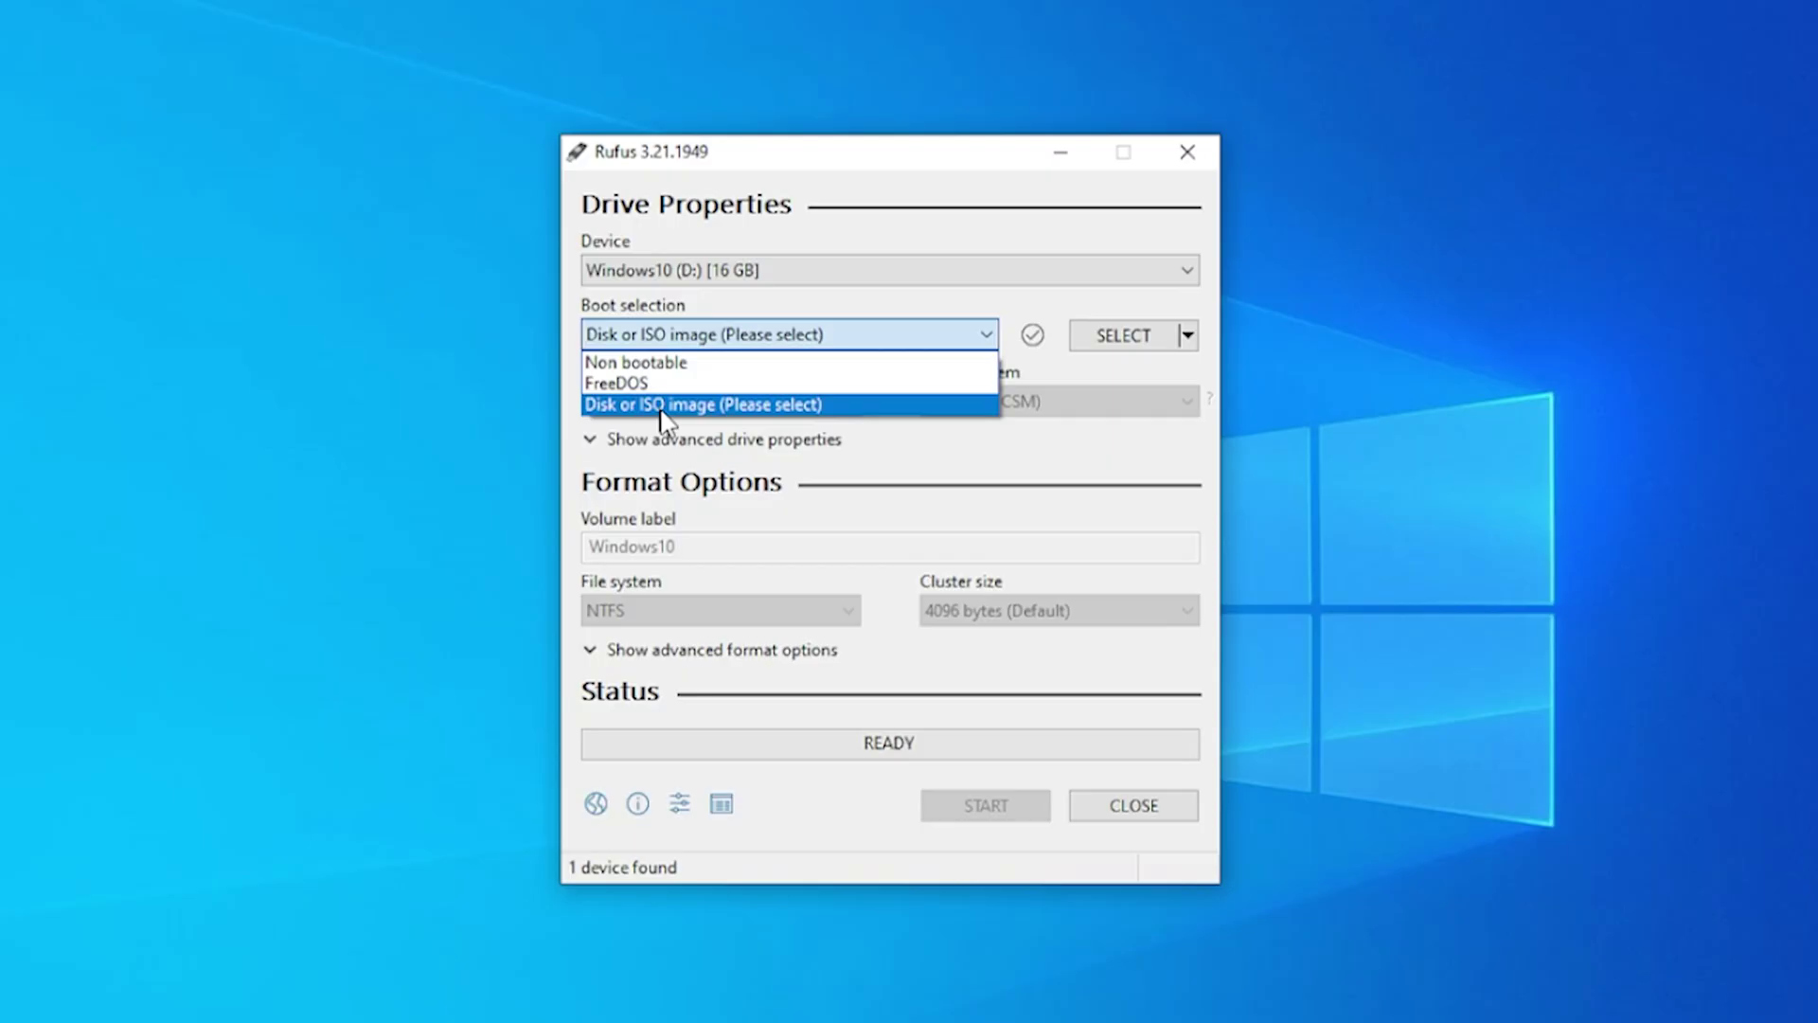
pyautogui.click(793, 406)
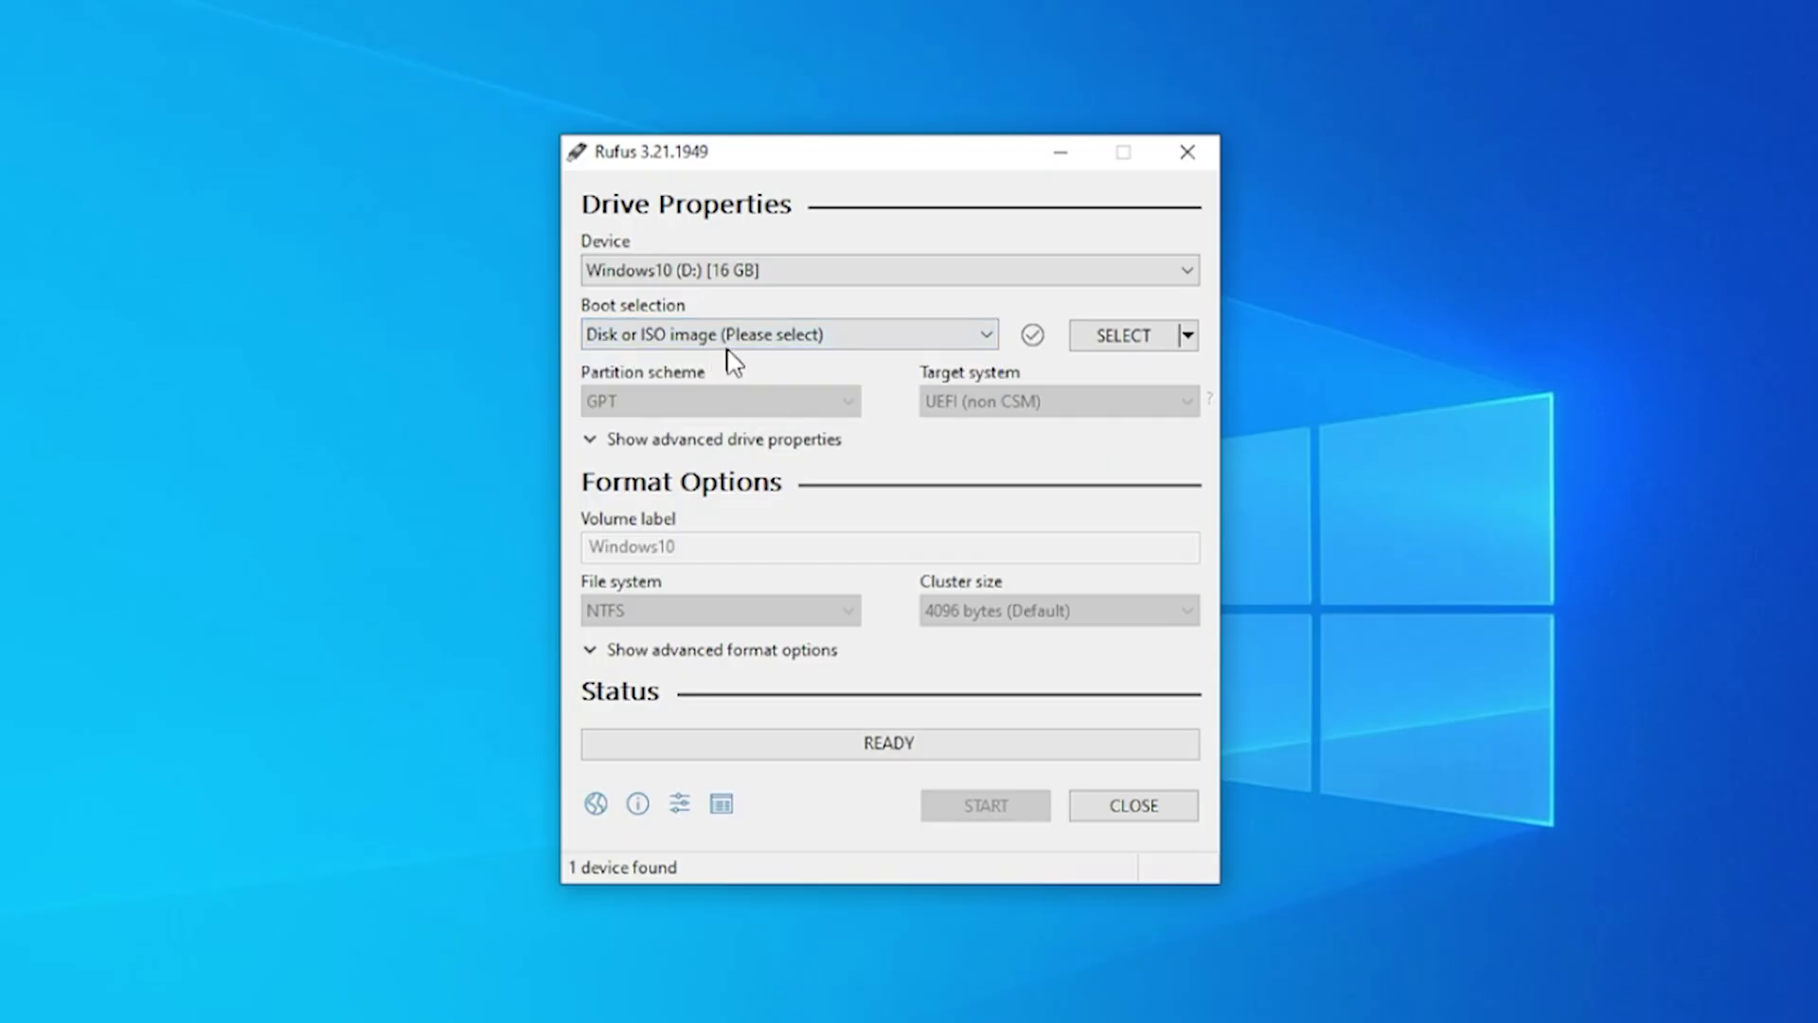
pyautogui.click(1188, 337)
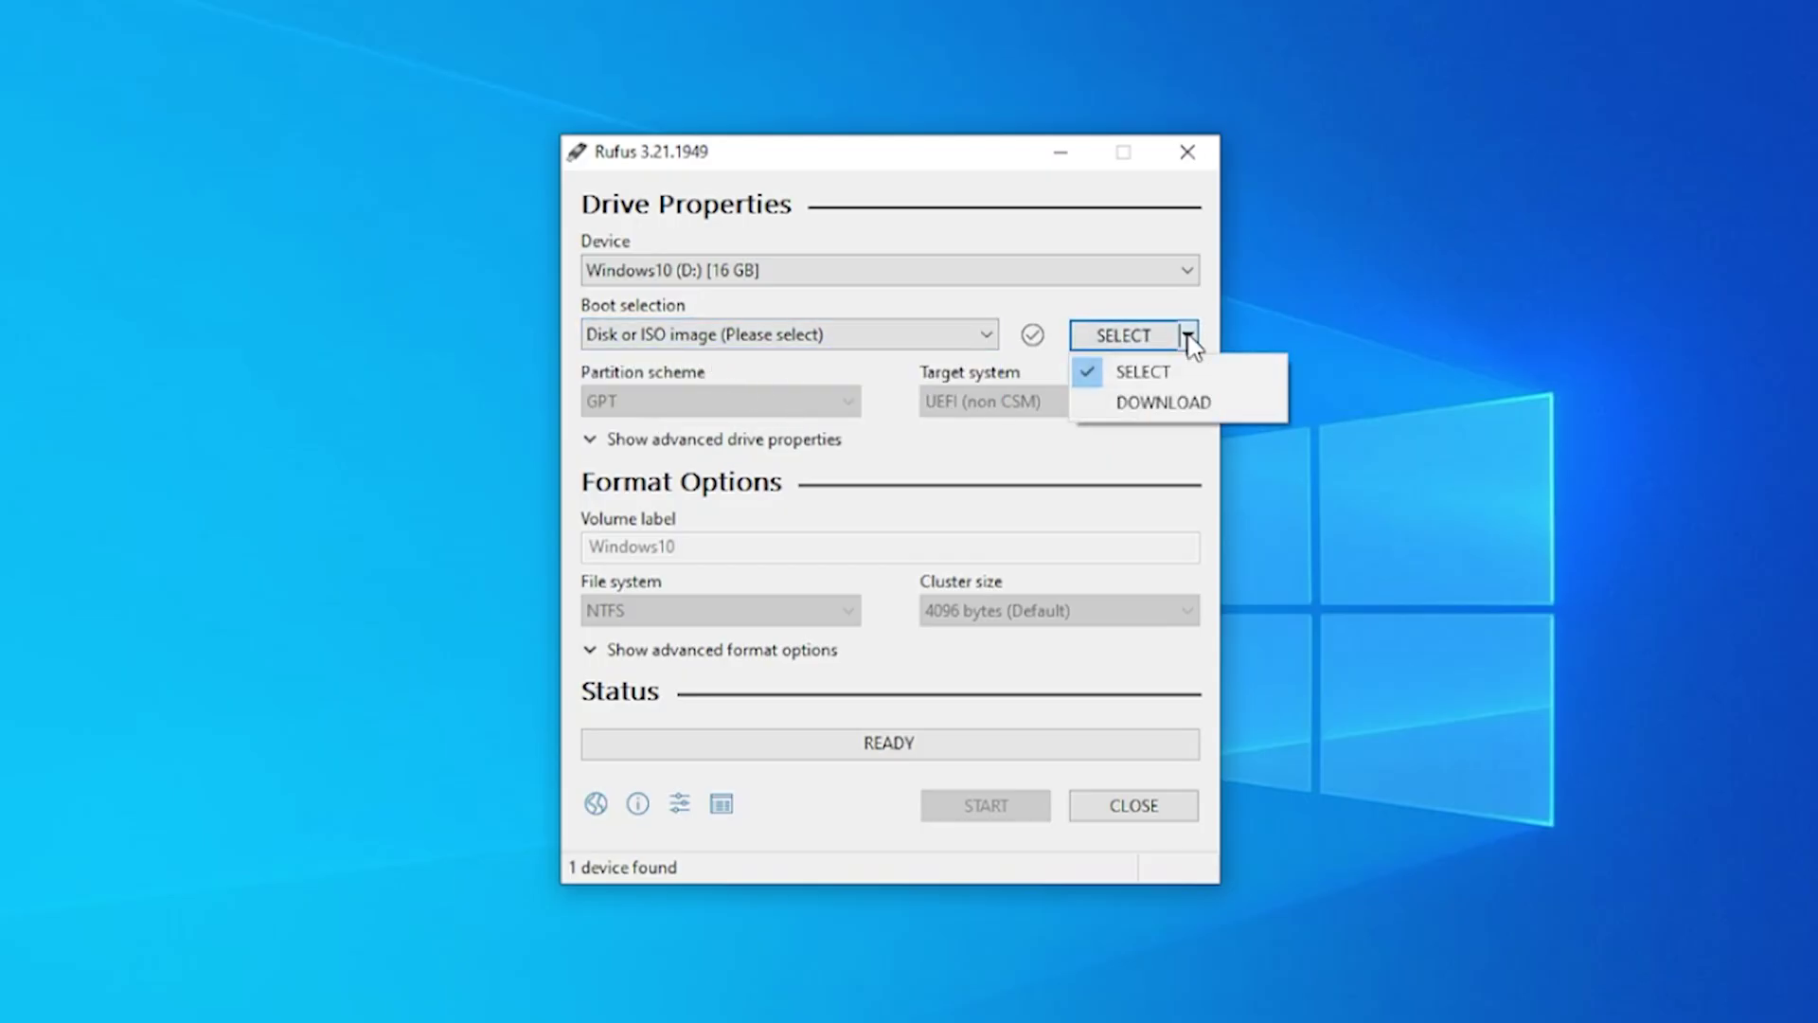
pyautogui.click(1179, 407)
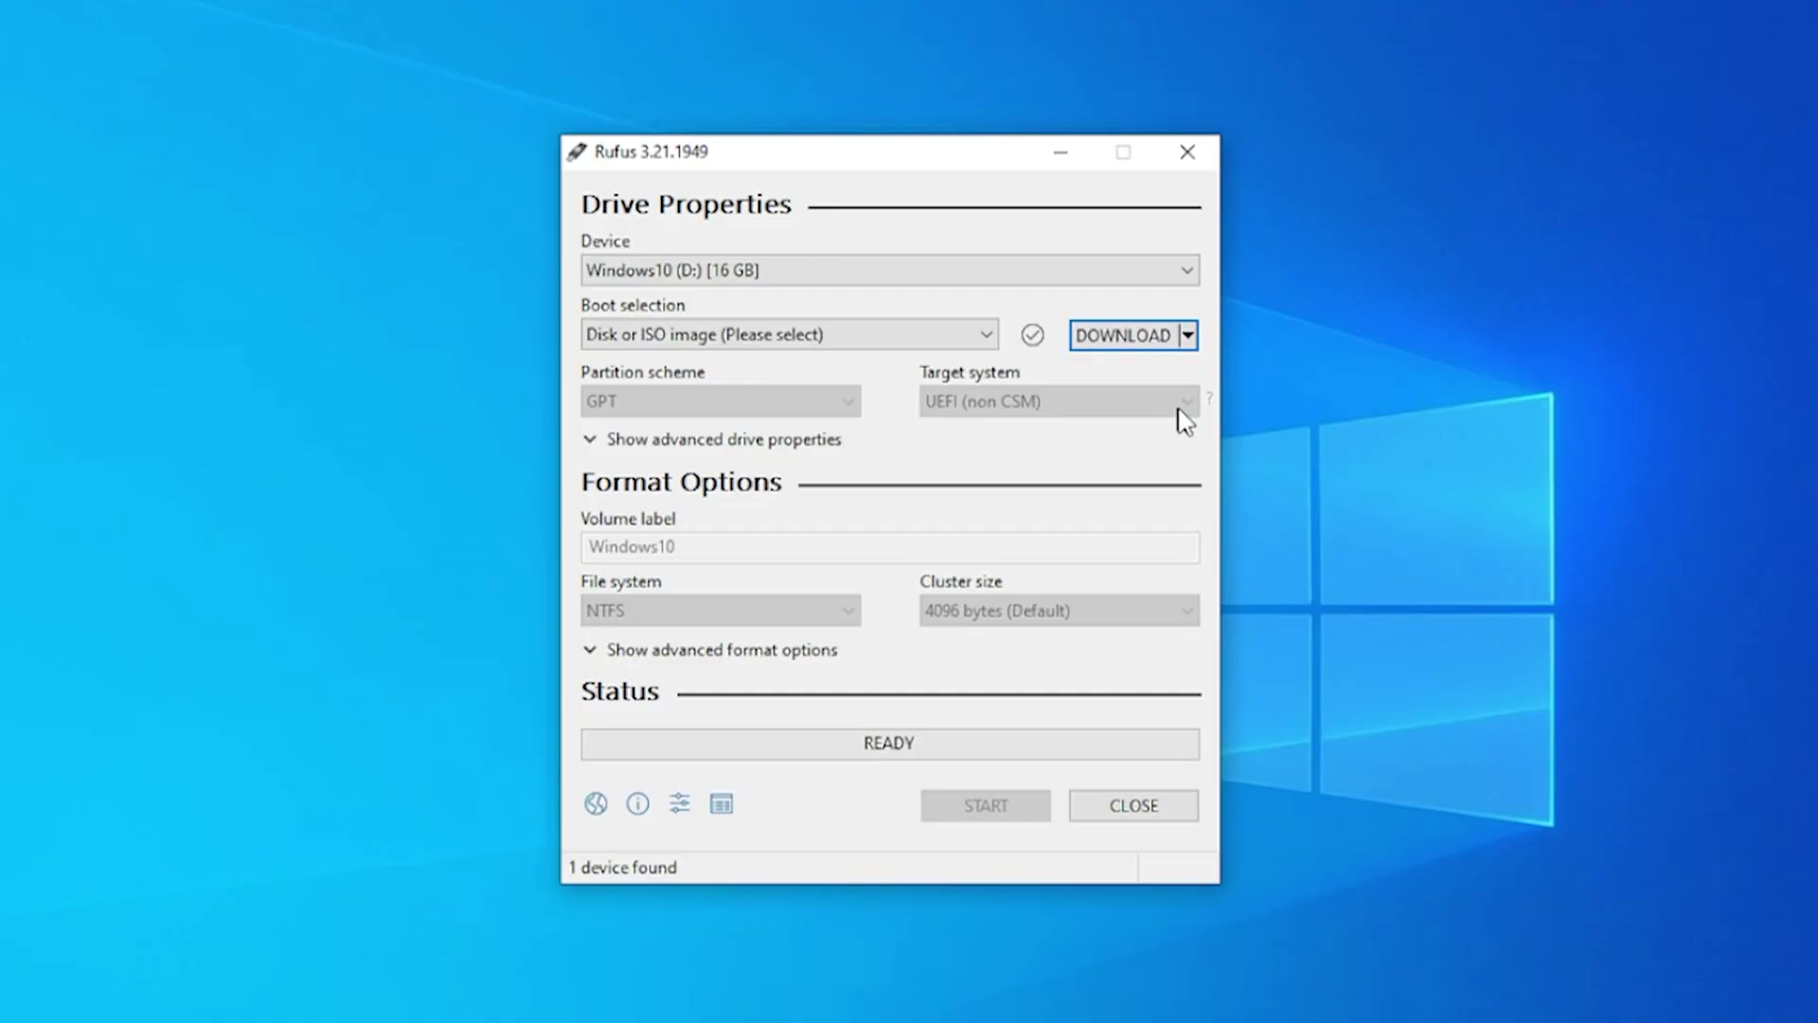
# Start the ISO download and choose Windows 7 with the SP1 (build 7601) release.
pyautogui.click(1121, 341)
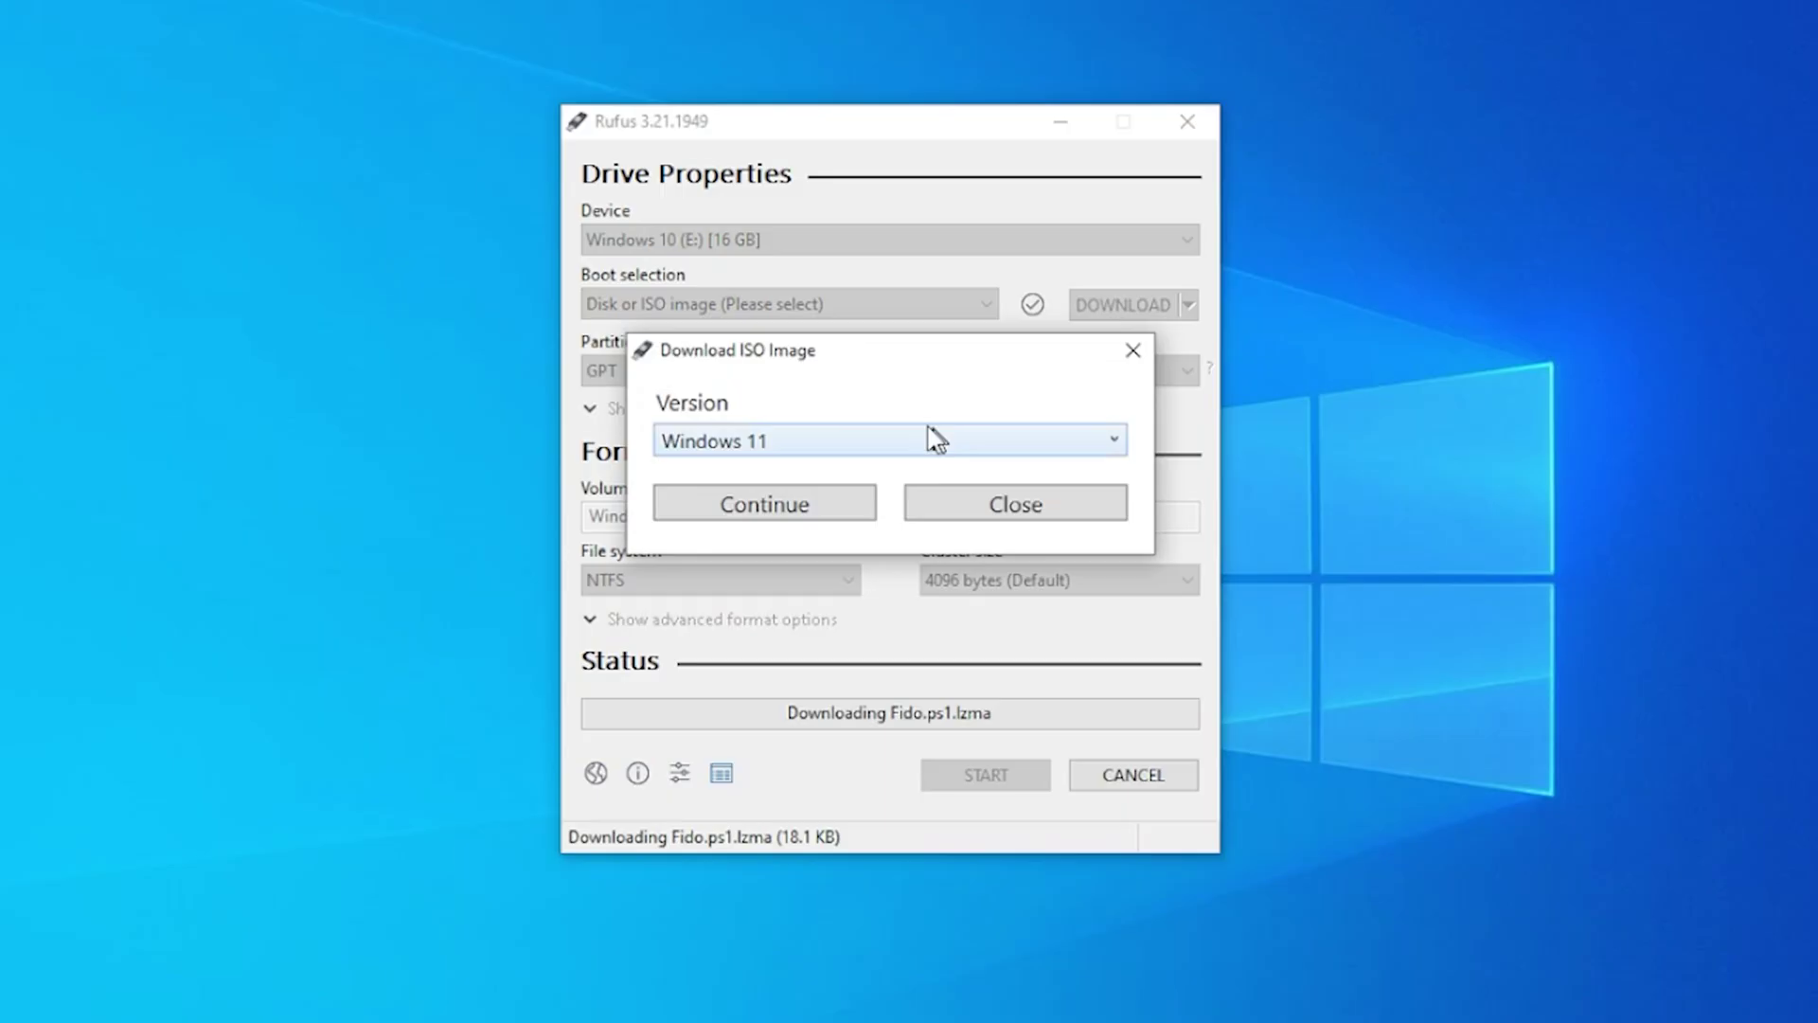
pyautogui.click(739, 442)
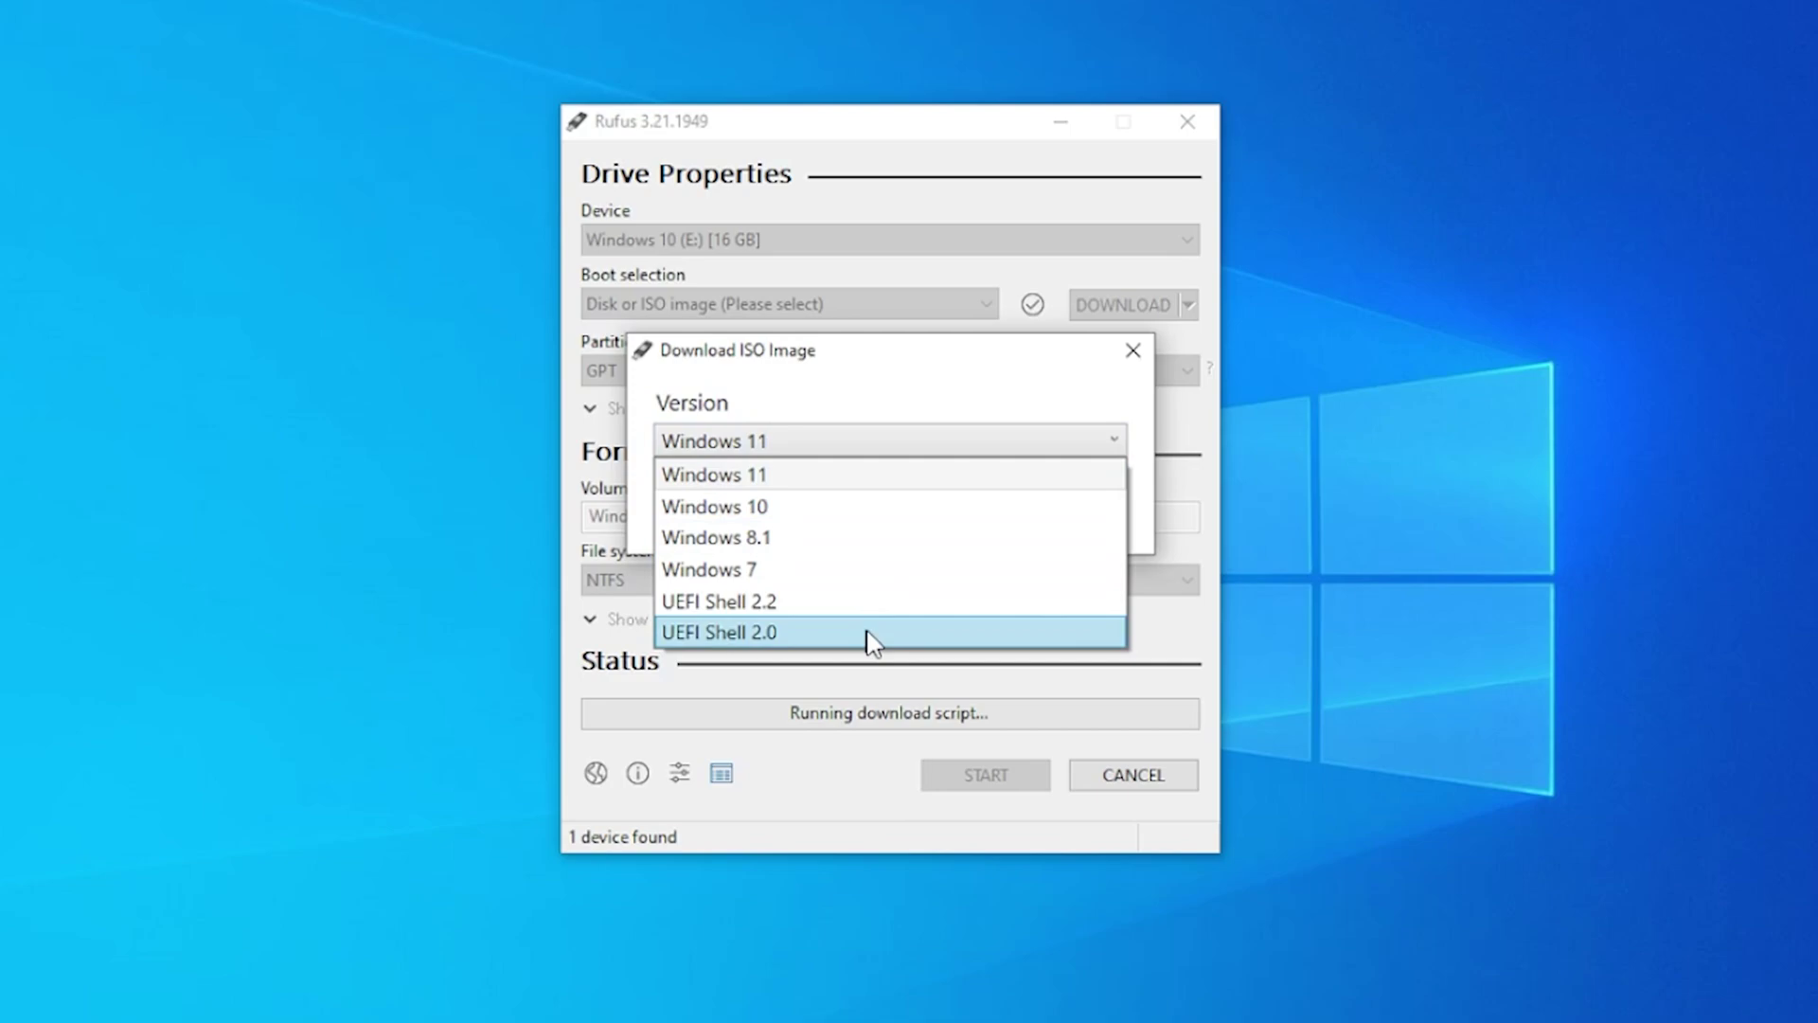
pyautogui.click(840, 575)
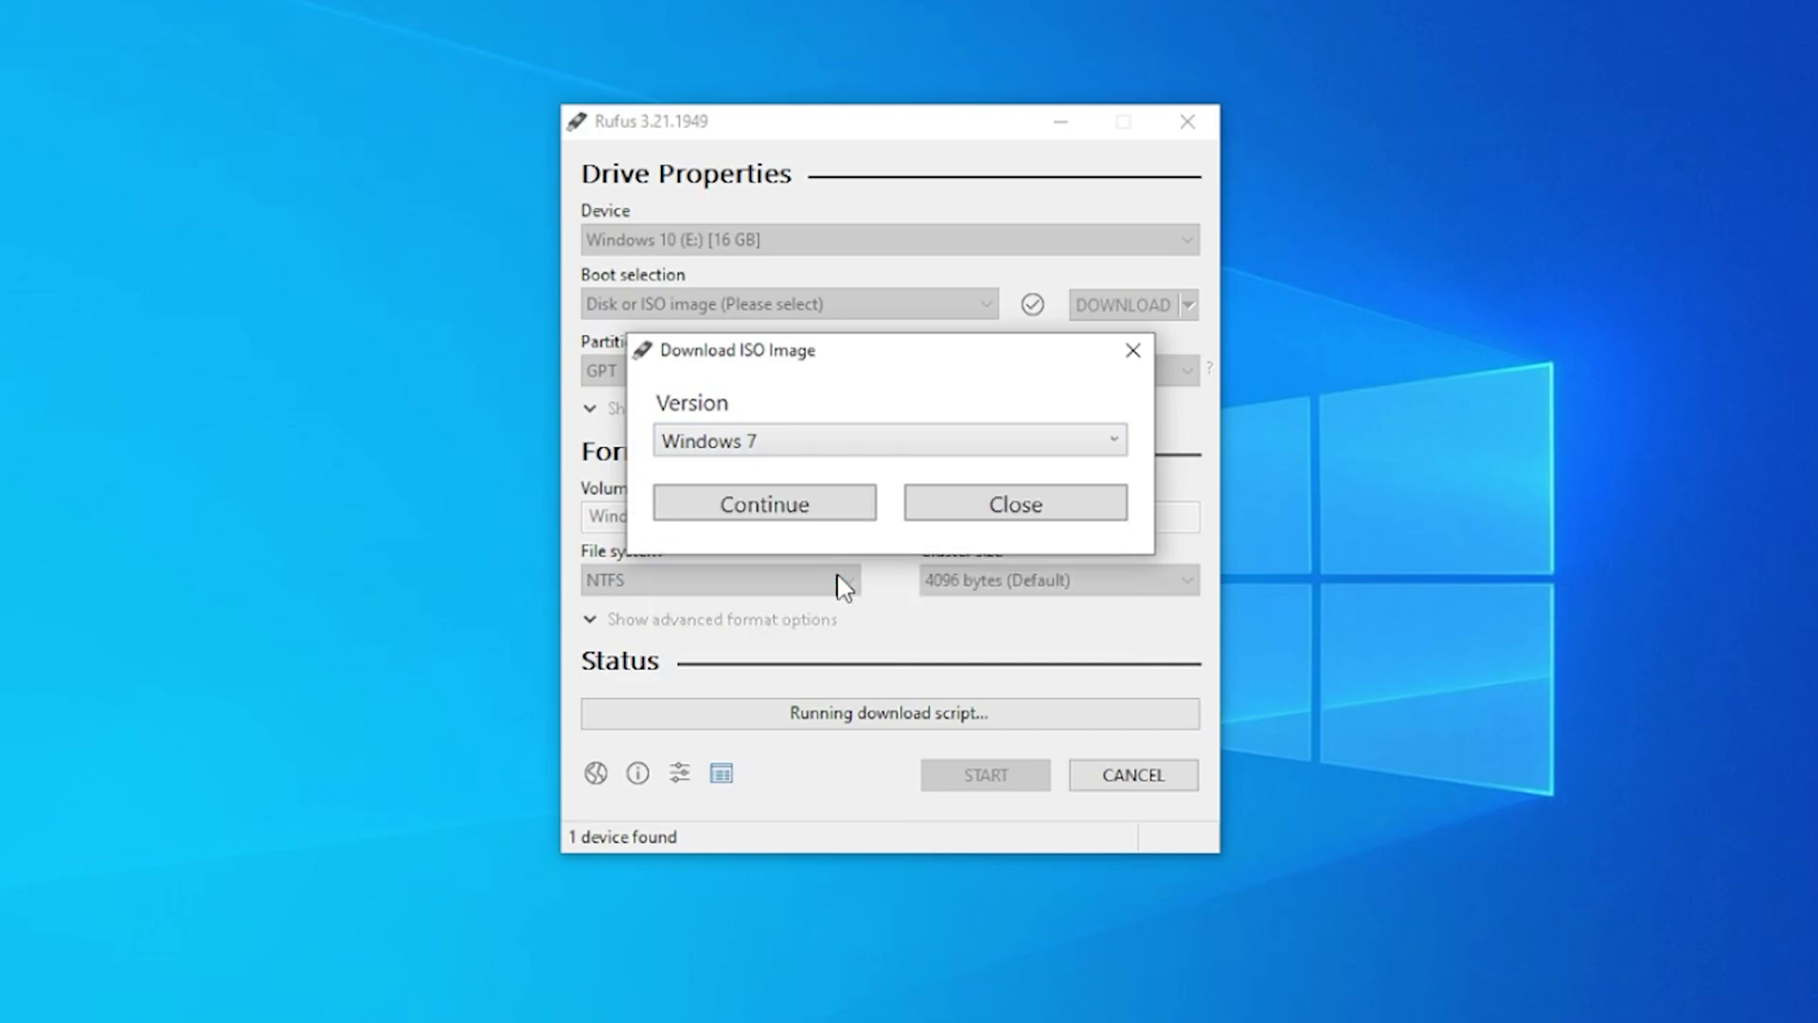
pyautogui.click(805, 516)
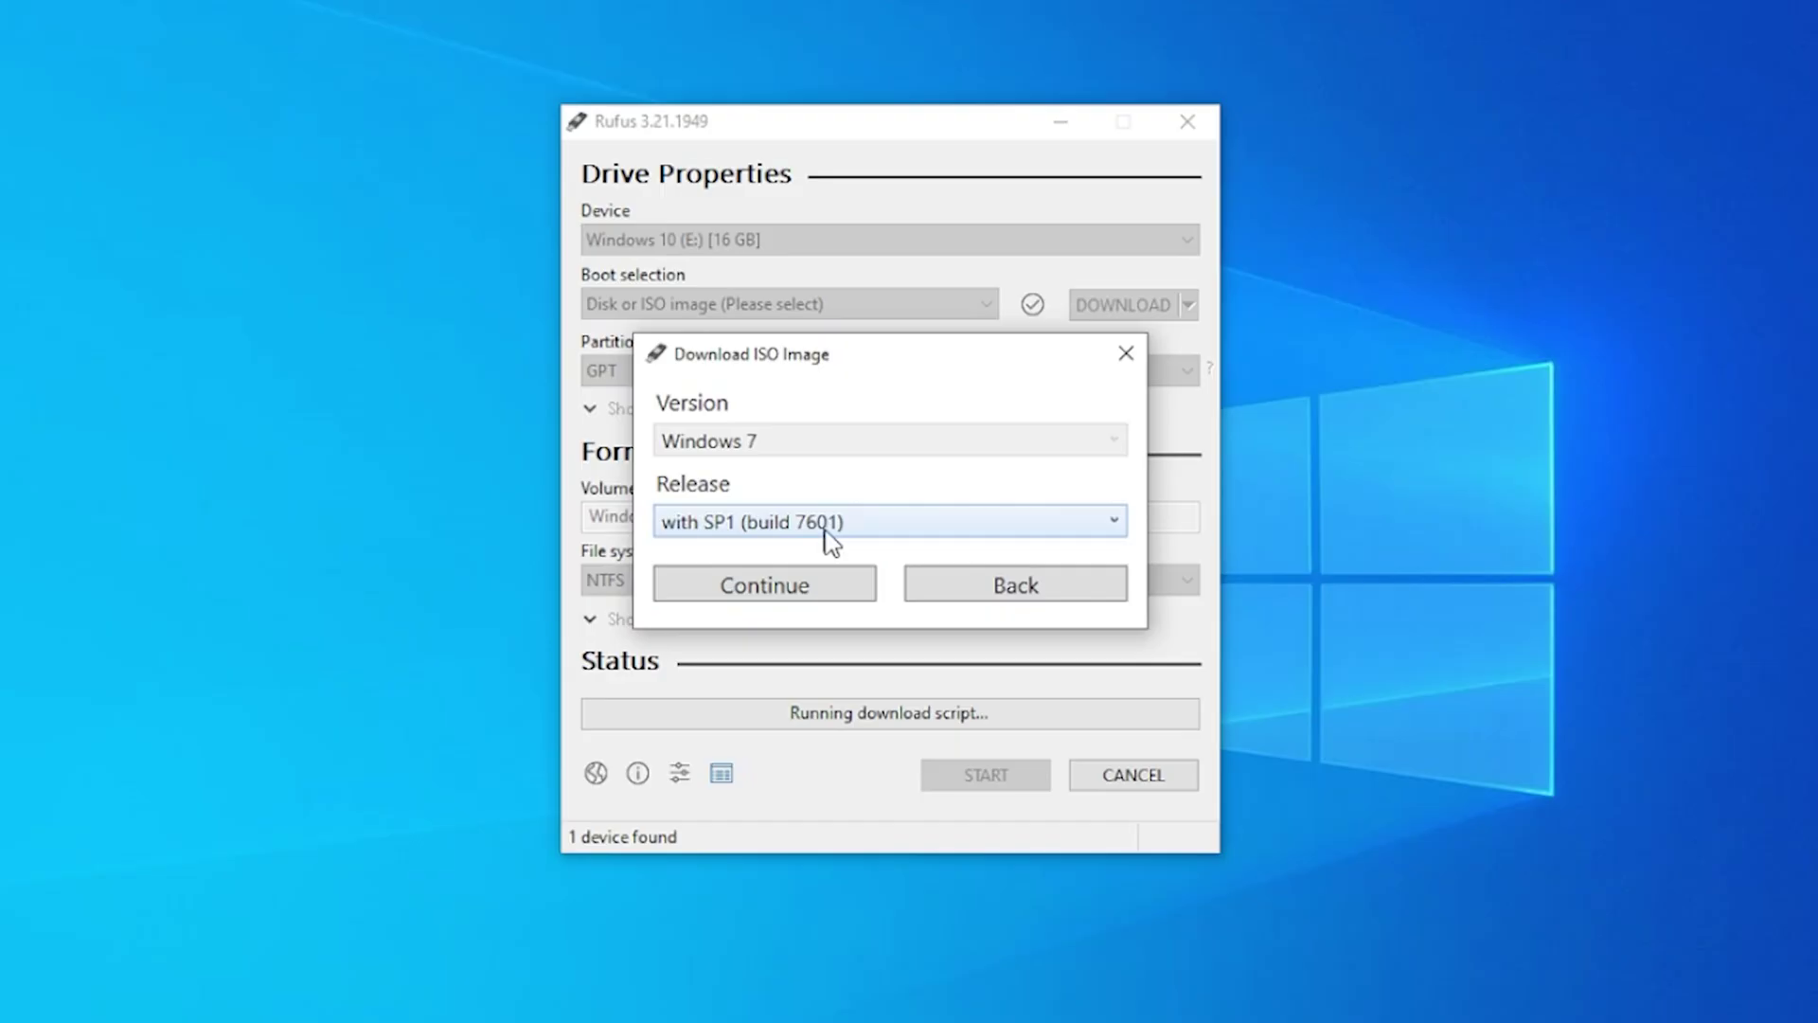
pyautogui.click(832, 527)
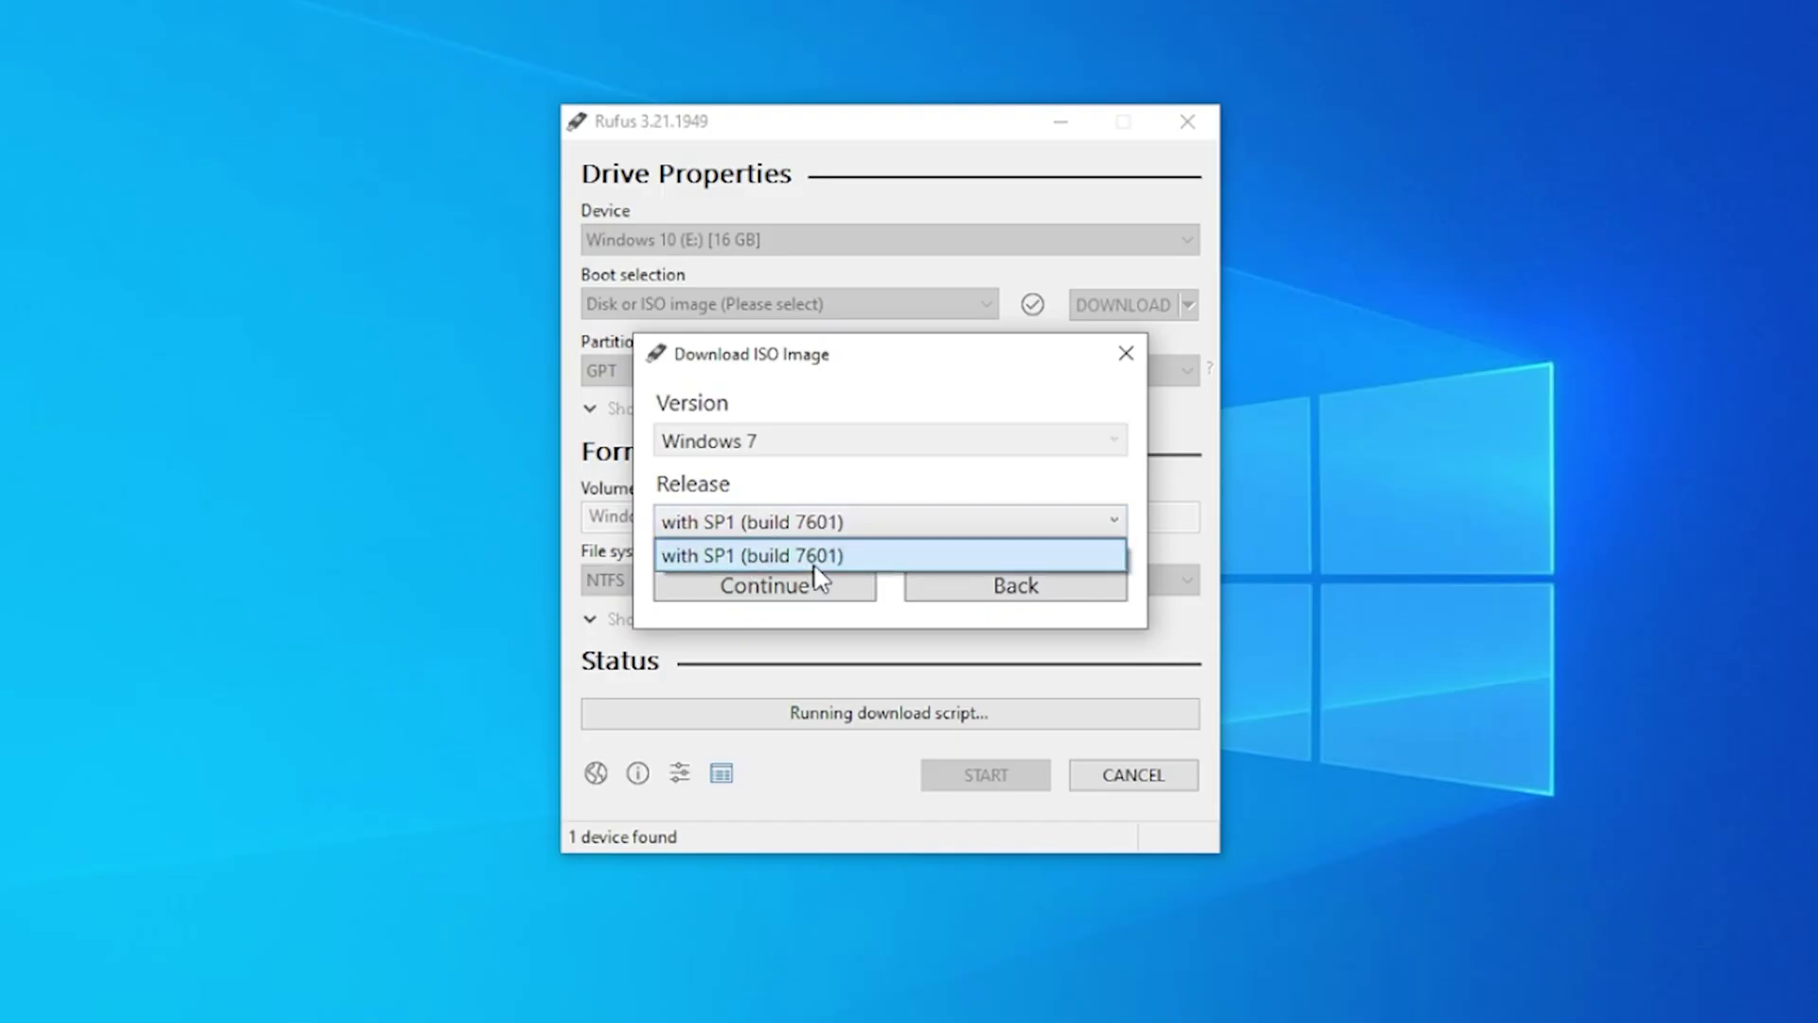
pyautogui.click(882, 563)
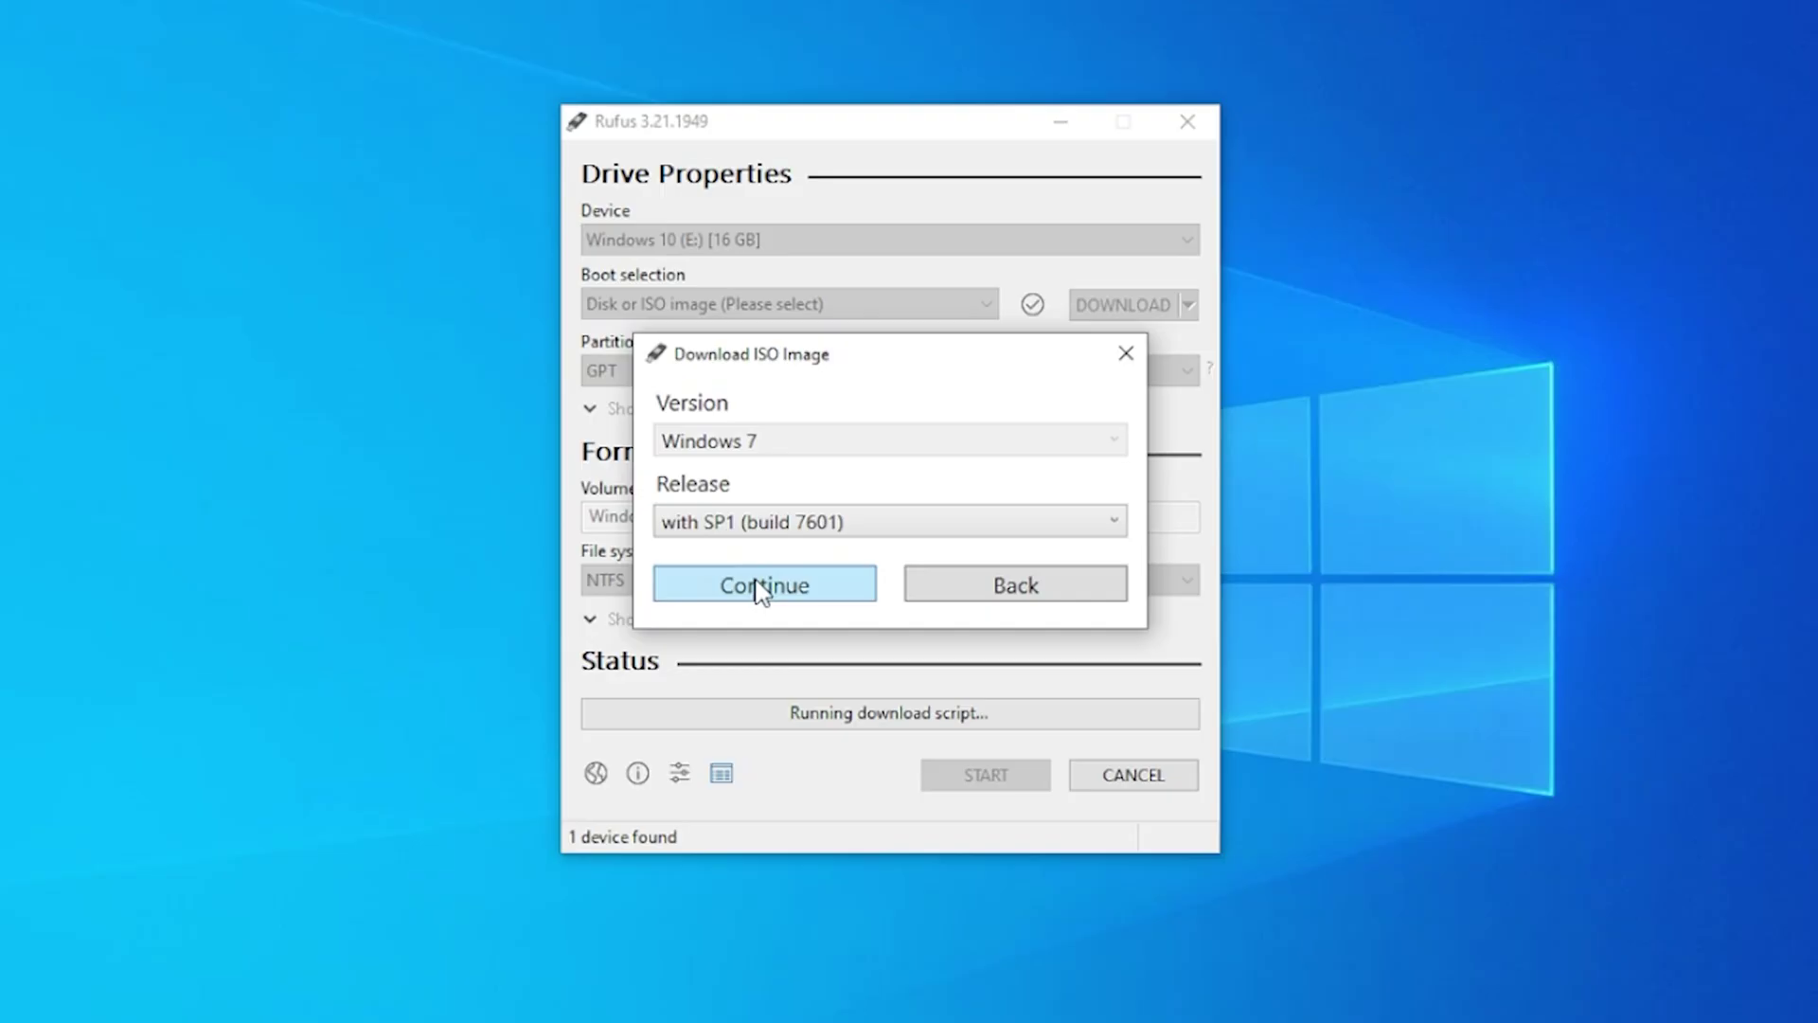
pyautogui.click(792, 592)
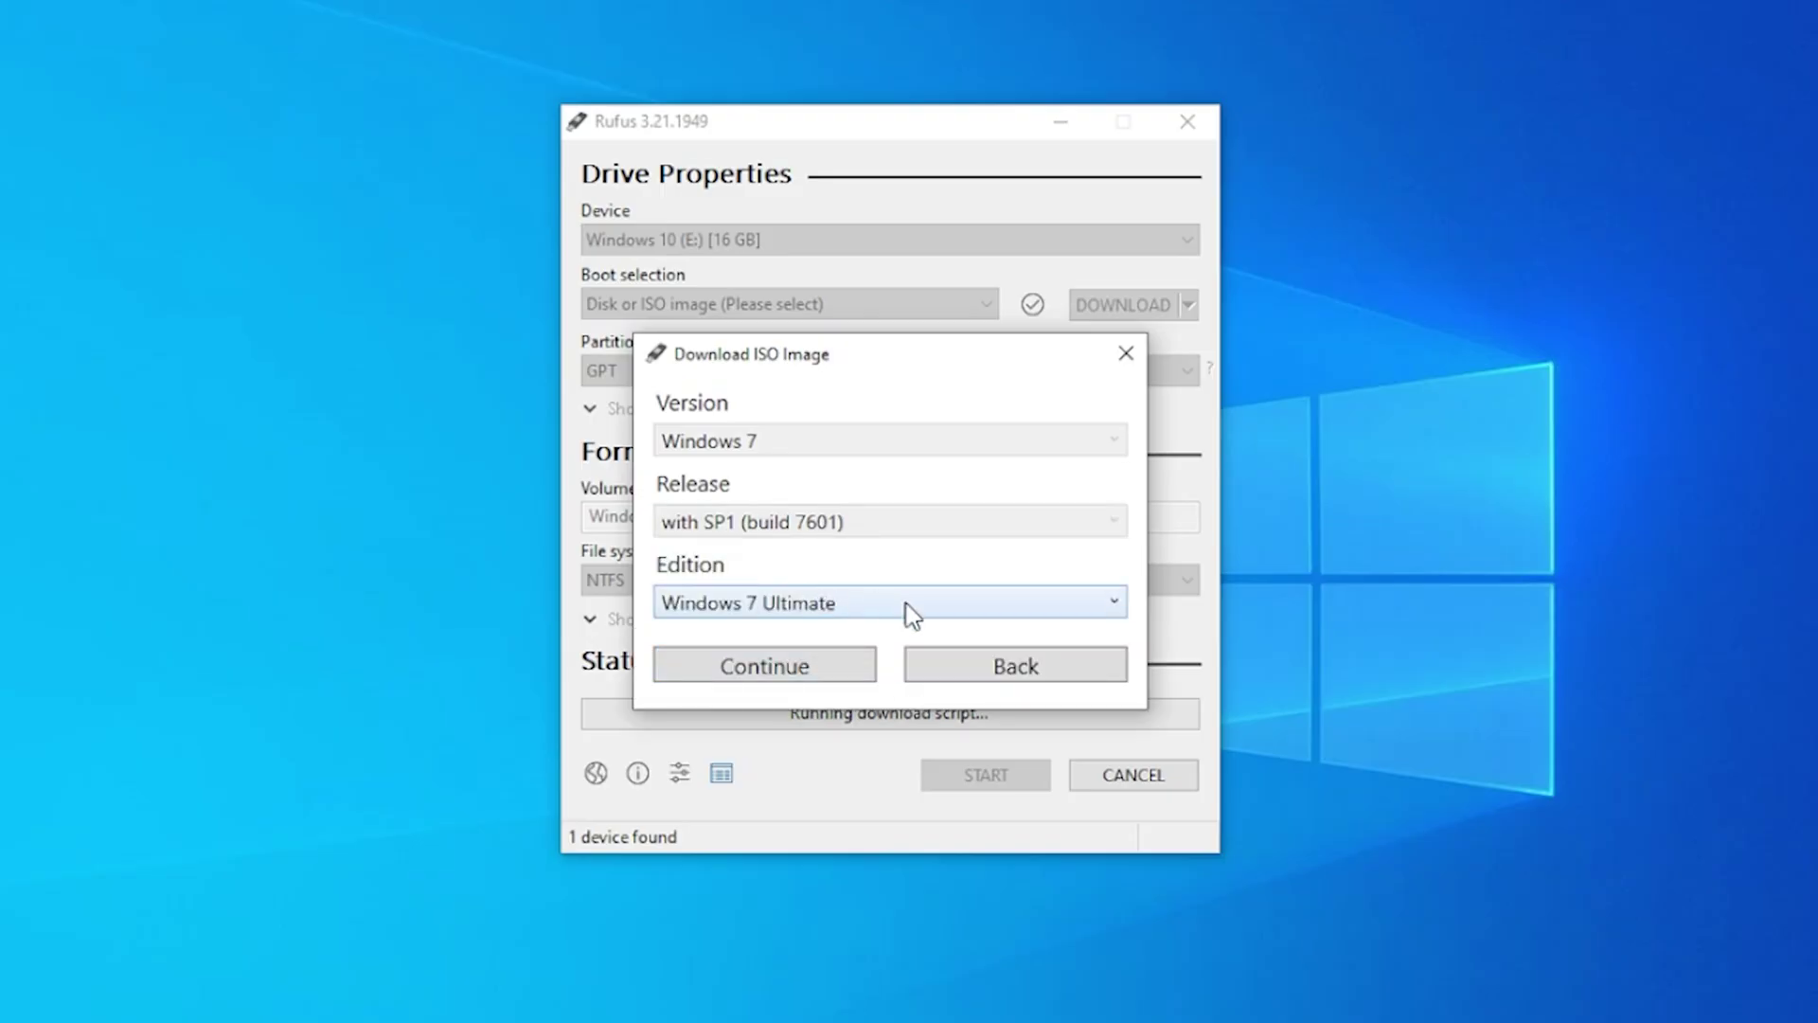
# Choose the Windows 7 Ultimate edition and keep English (US) as the language.
pyautogui.click(1106, 614)
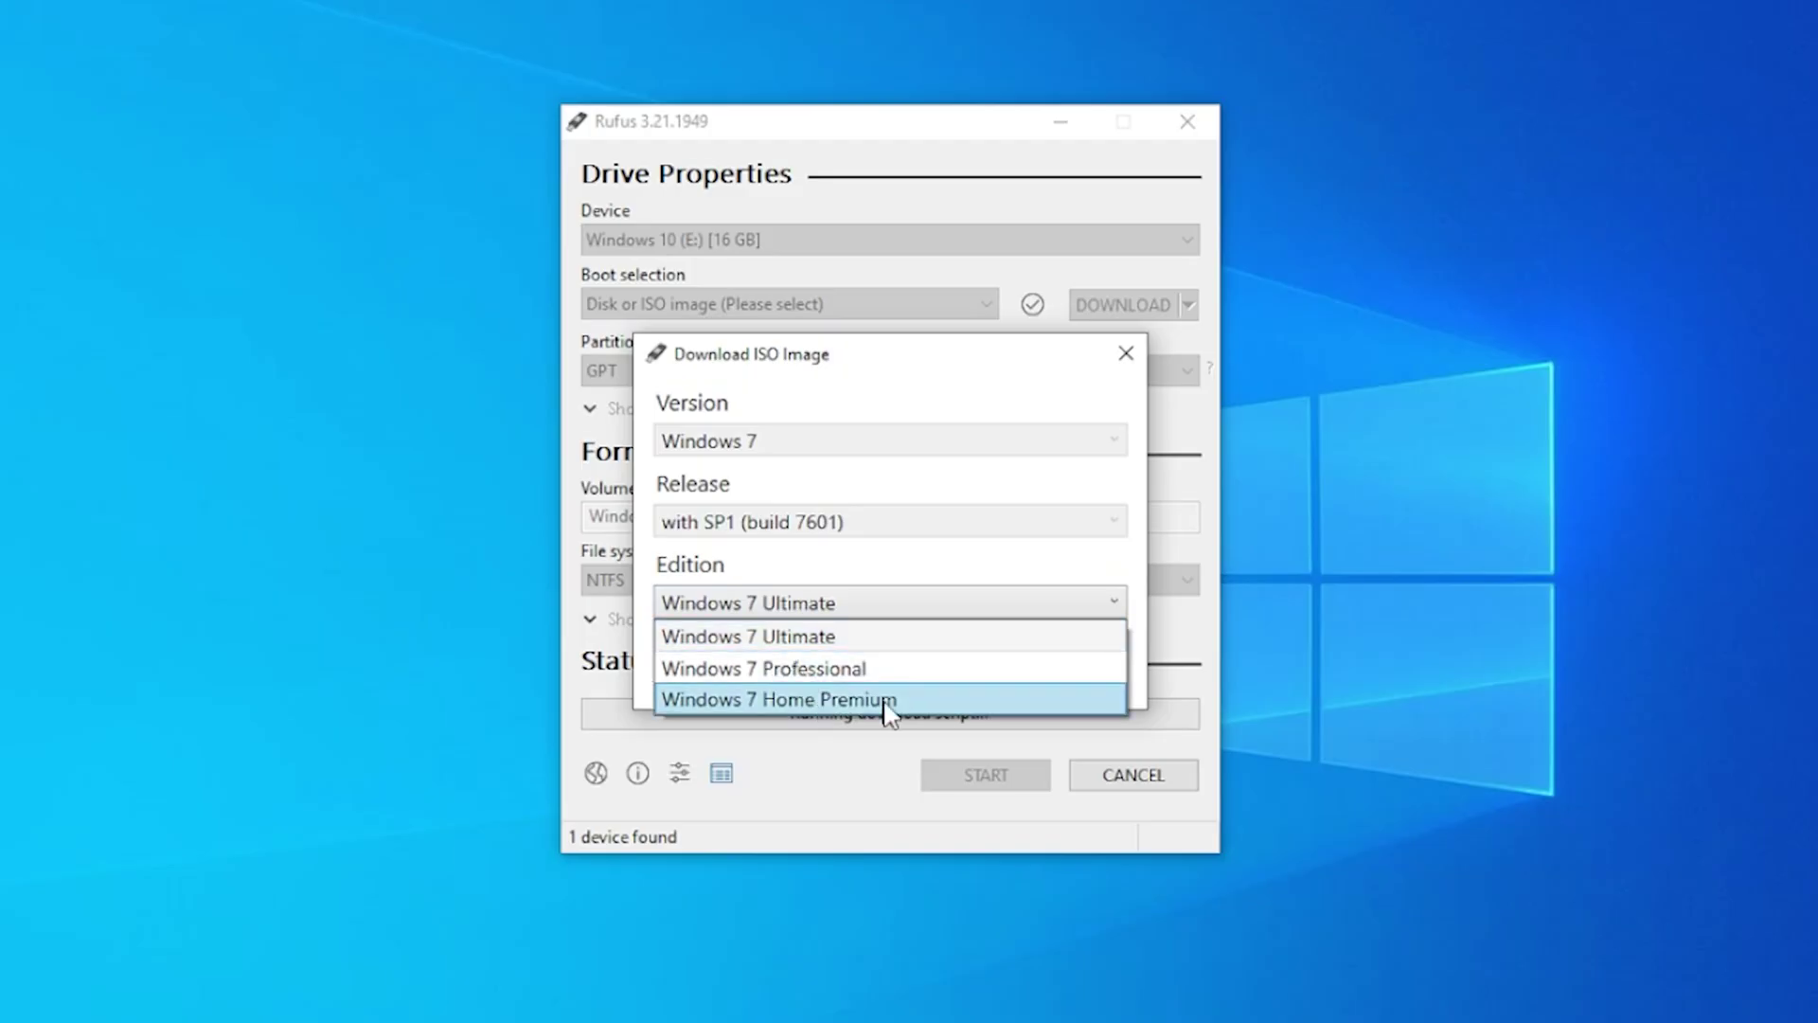
pyautogui.click(840, 638)
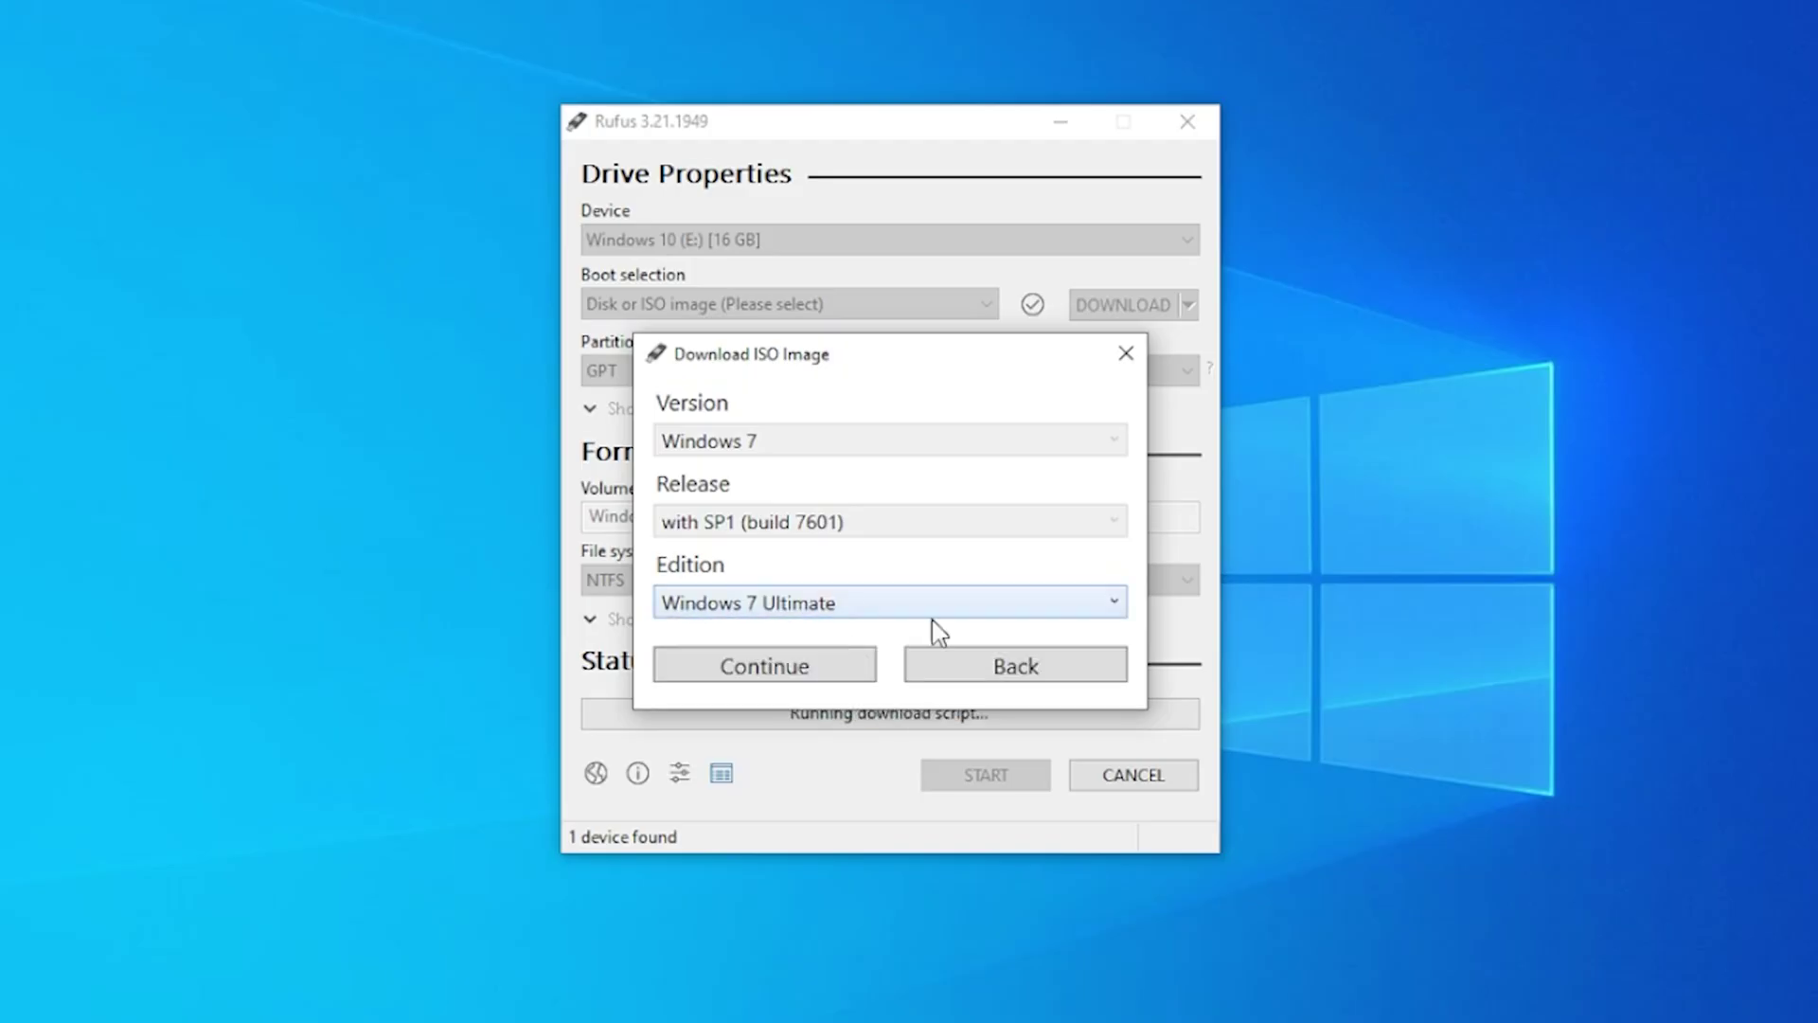
pyautogui.click(791, 668)
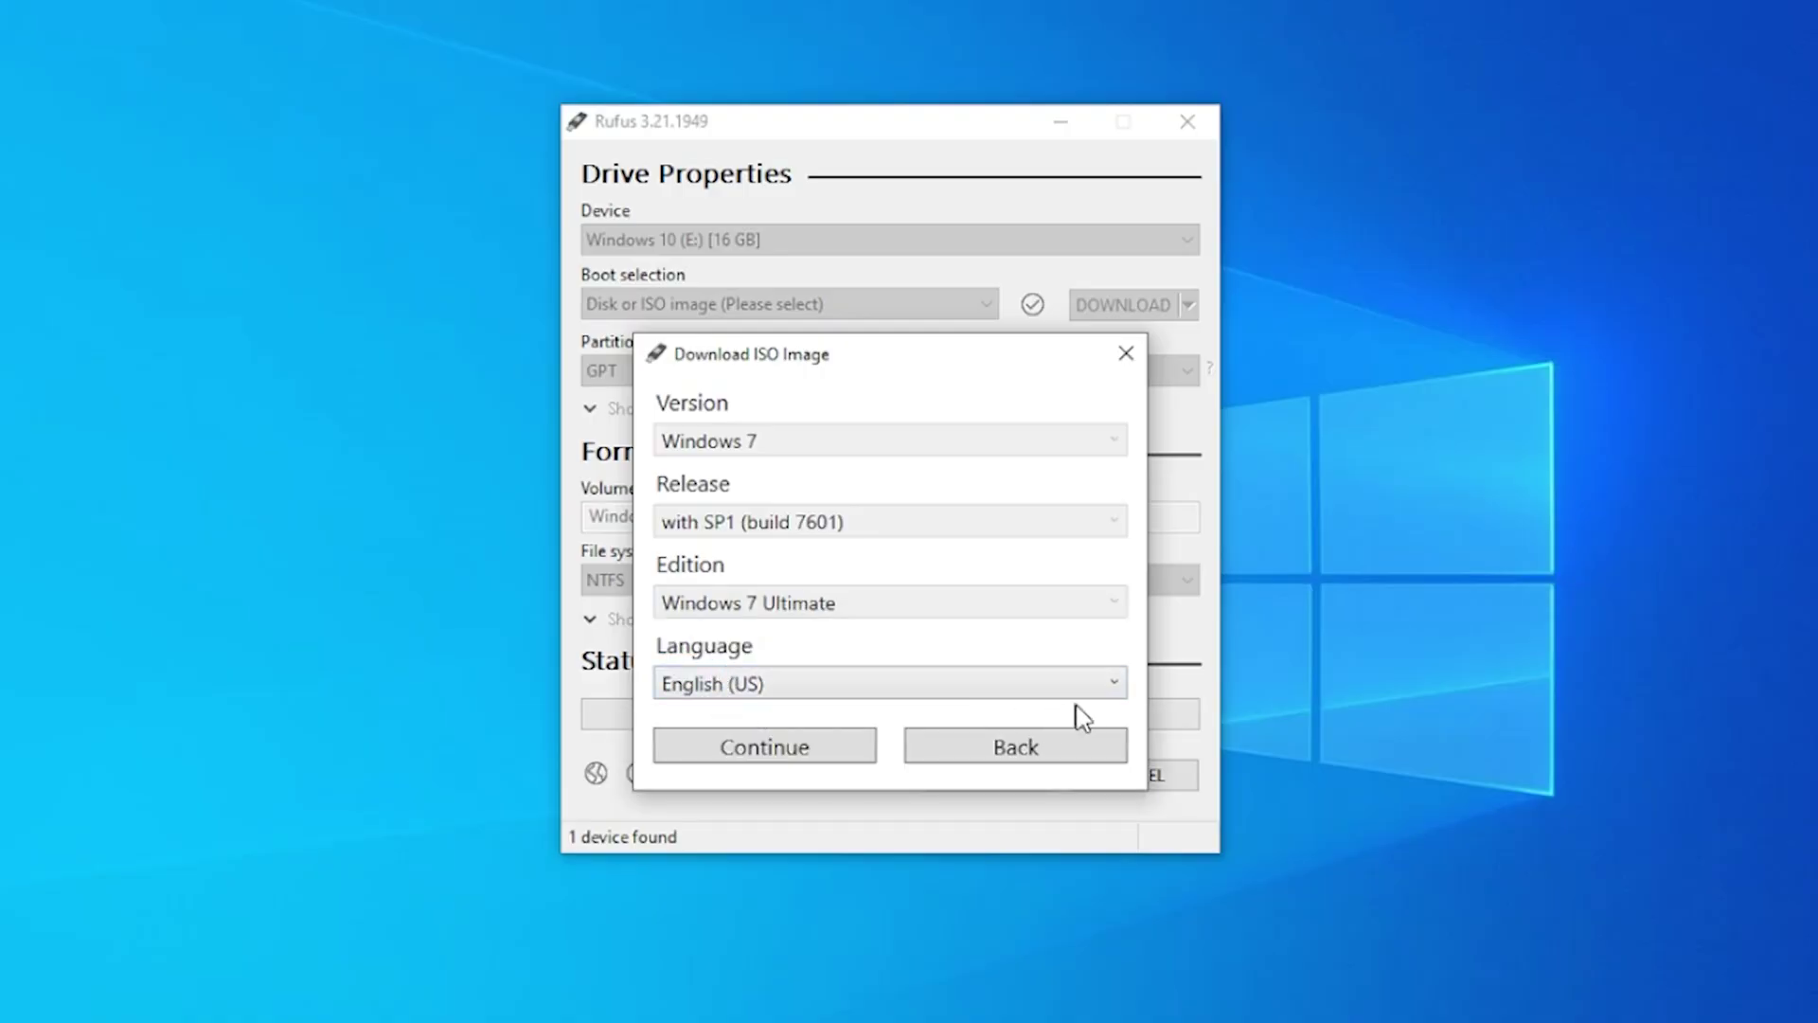
pyautogui.click(1107, 689)
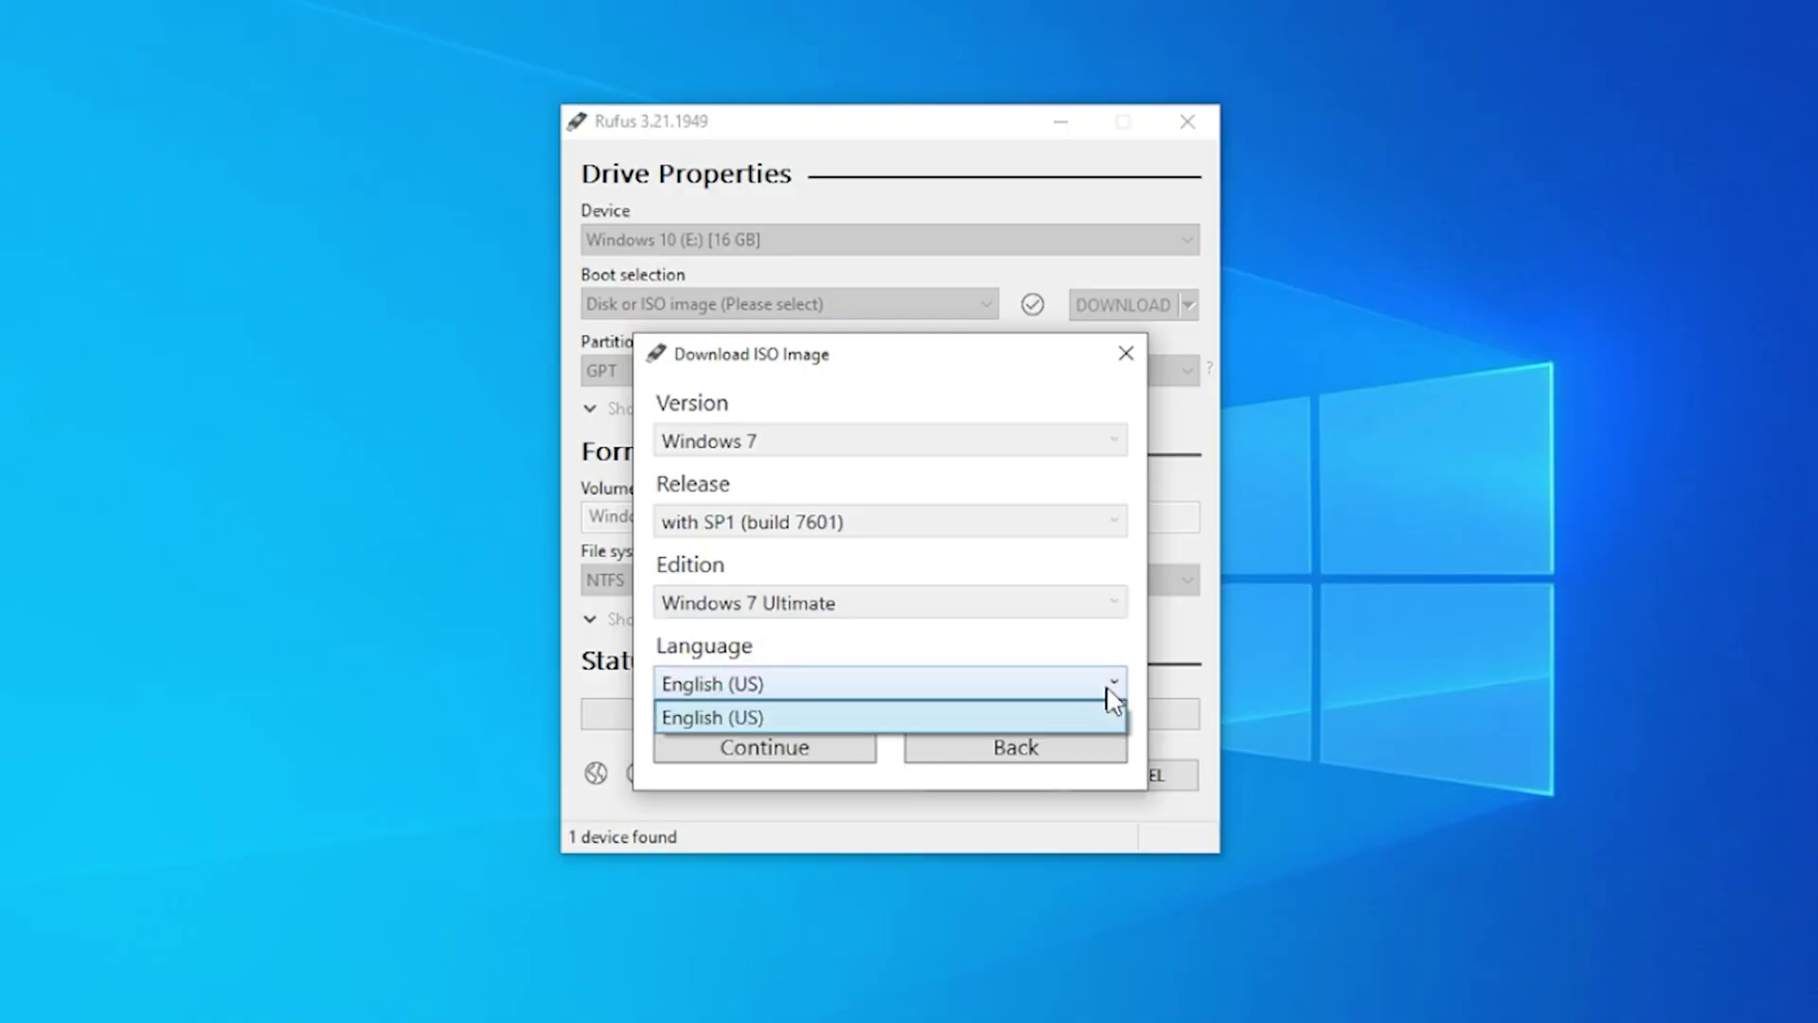
pyautogui.click(822, 647)
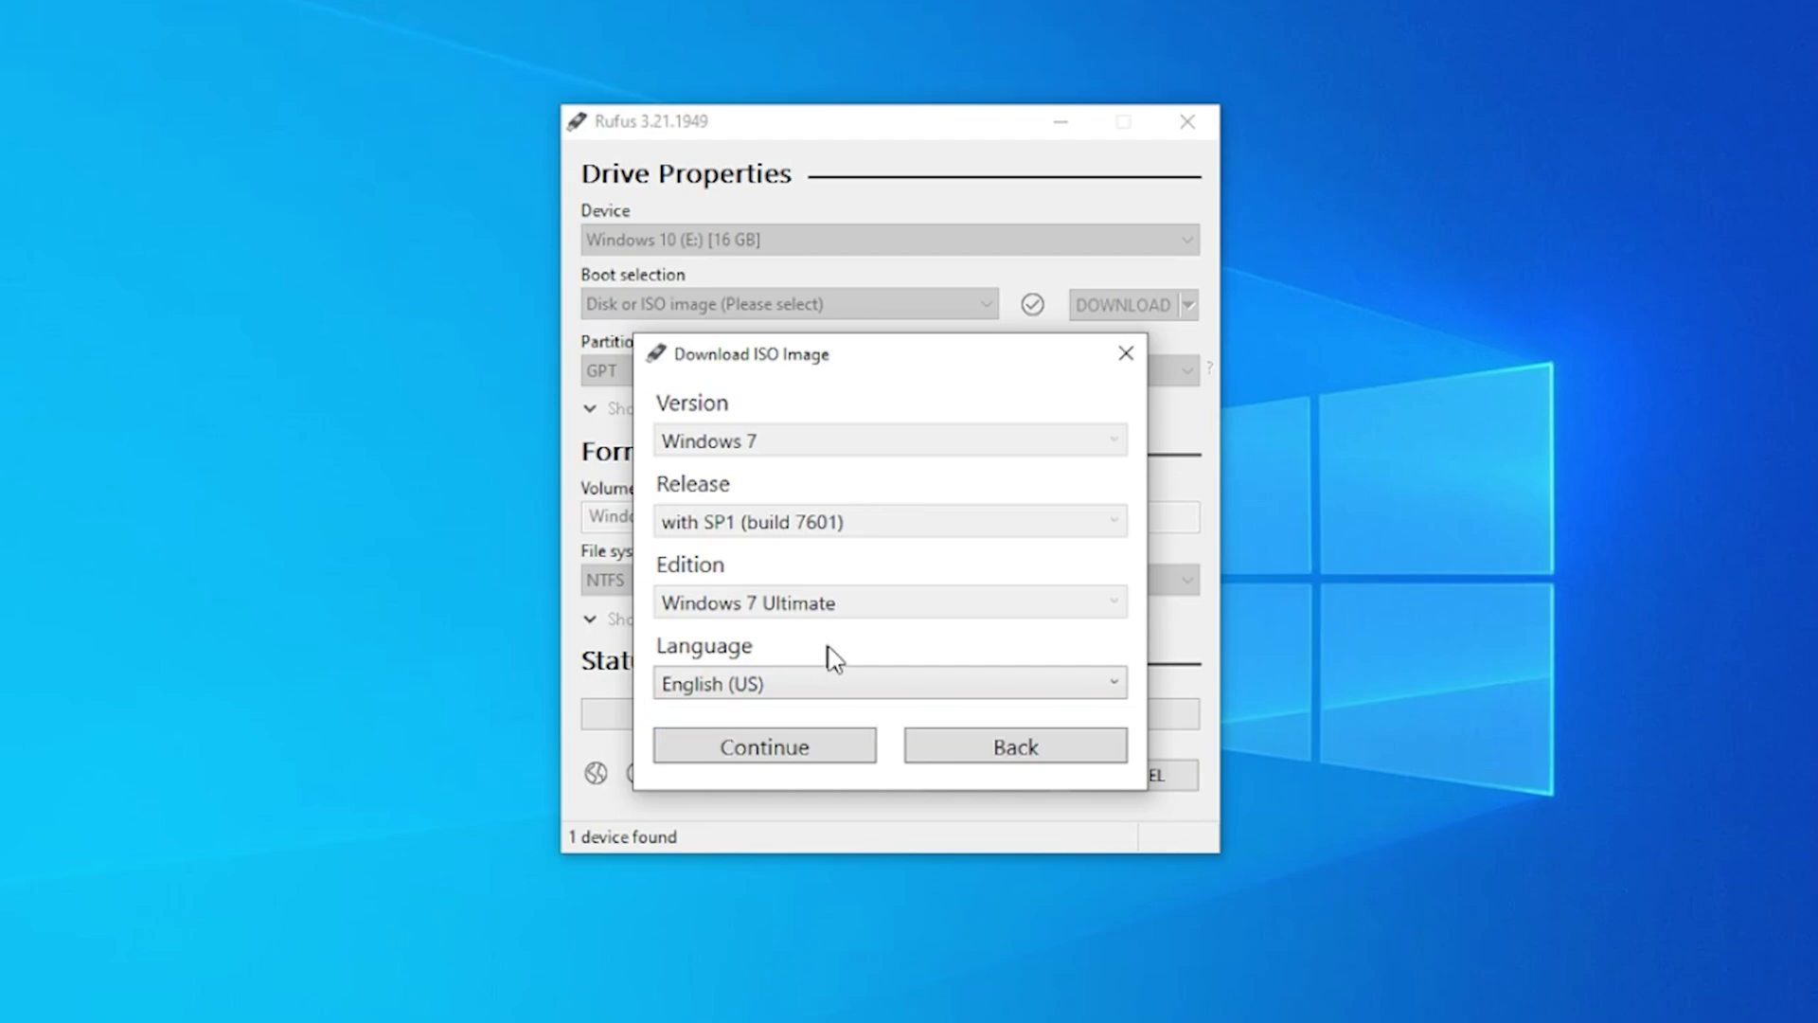
# Confirm English (US), keep x64 architecture, and start downloading the Windows 7 image.
pyautogui.click(769, 748)
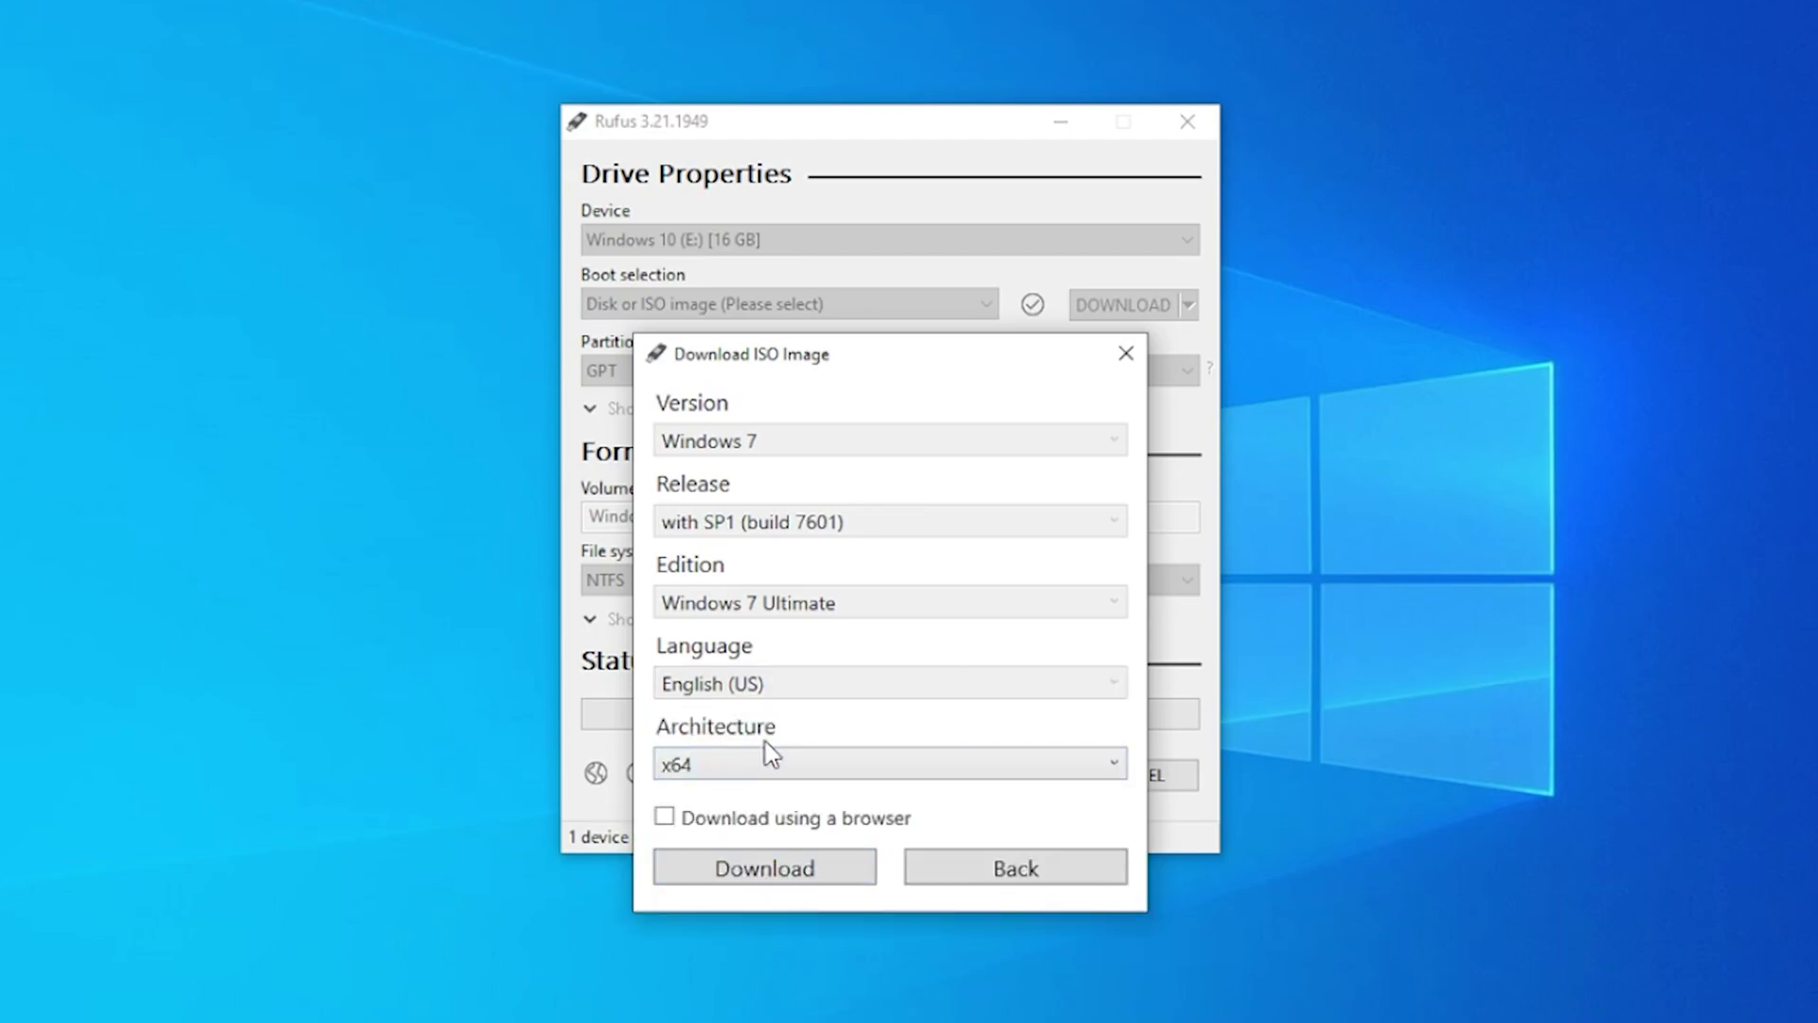
pyautogui.click(1115, 773)
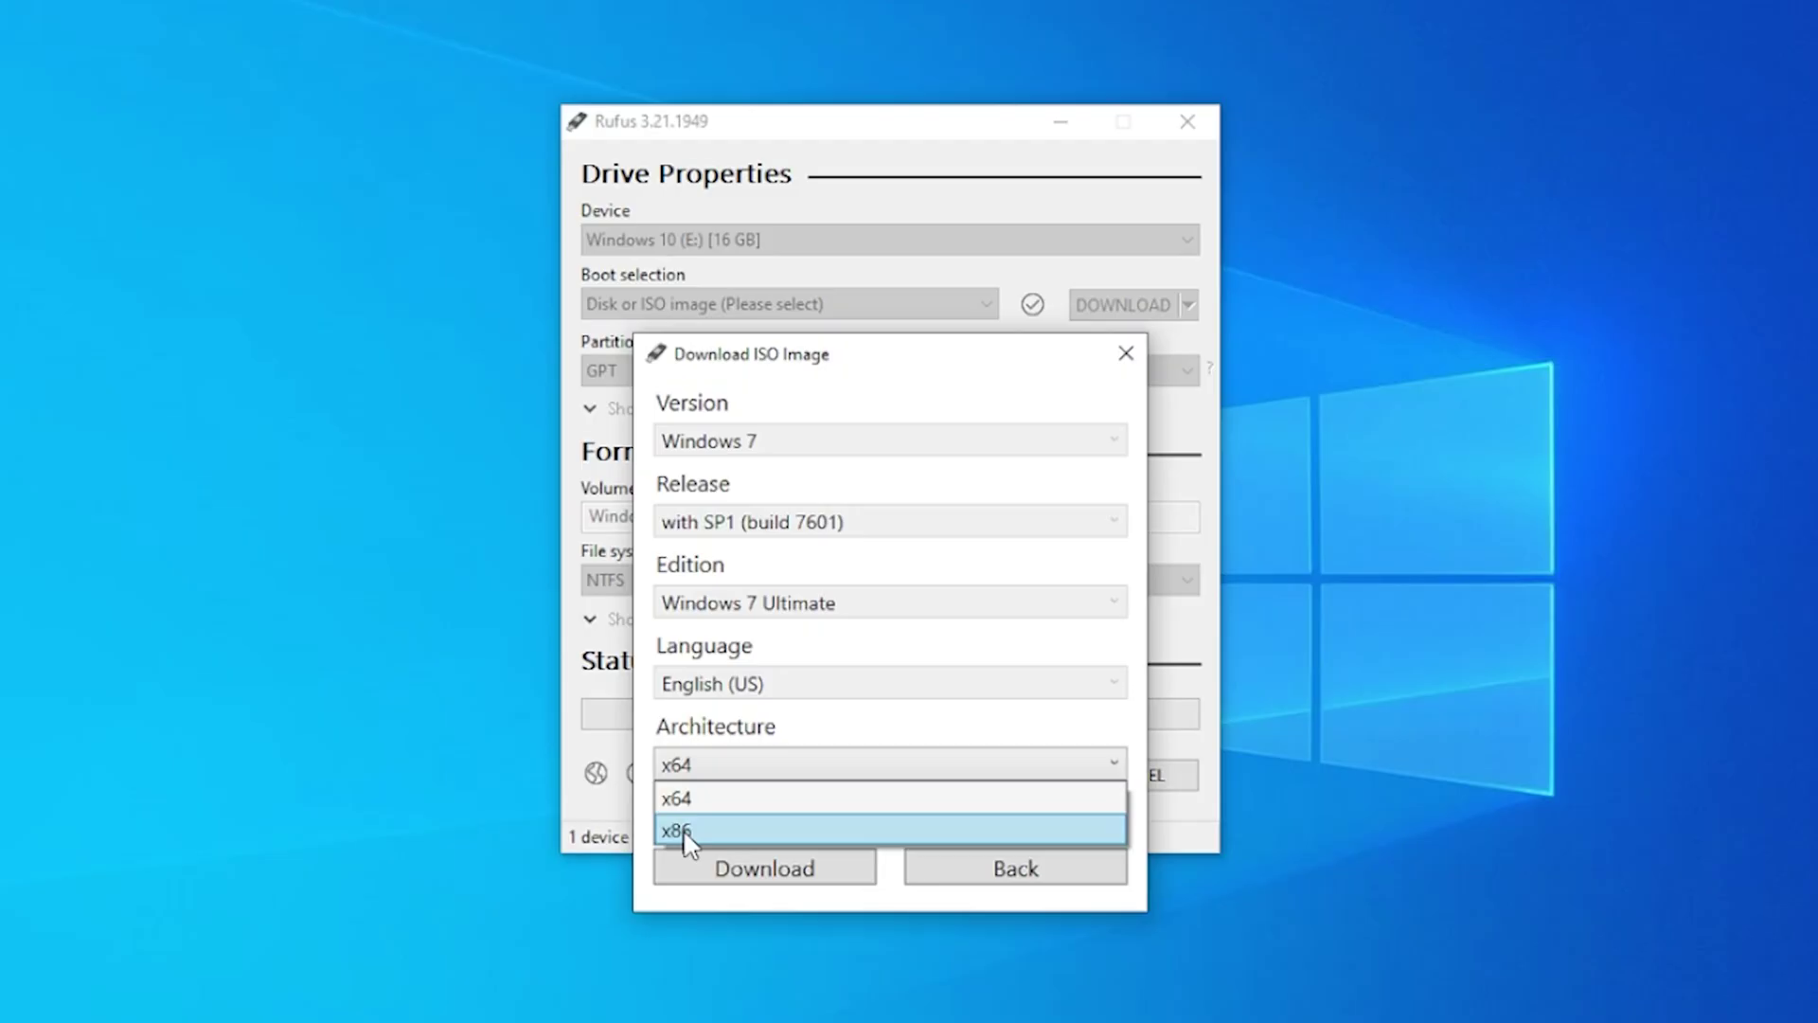
pyautogui.click(696, 796)
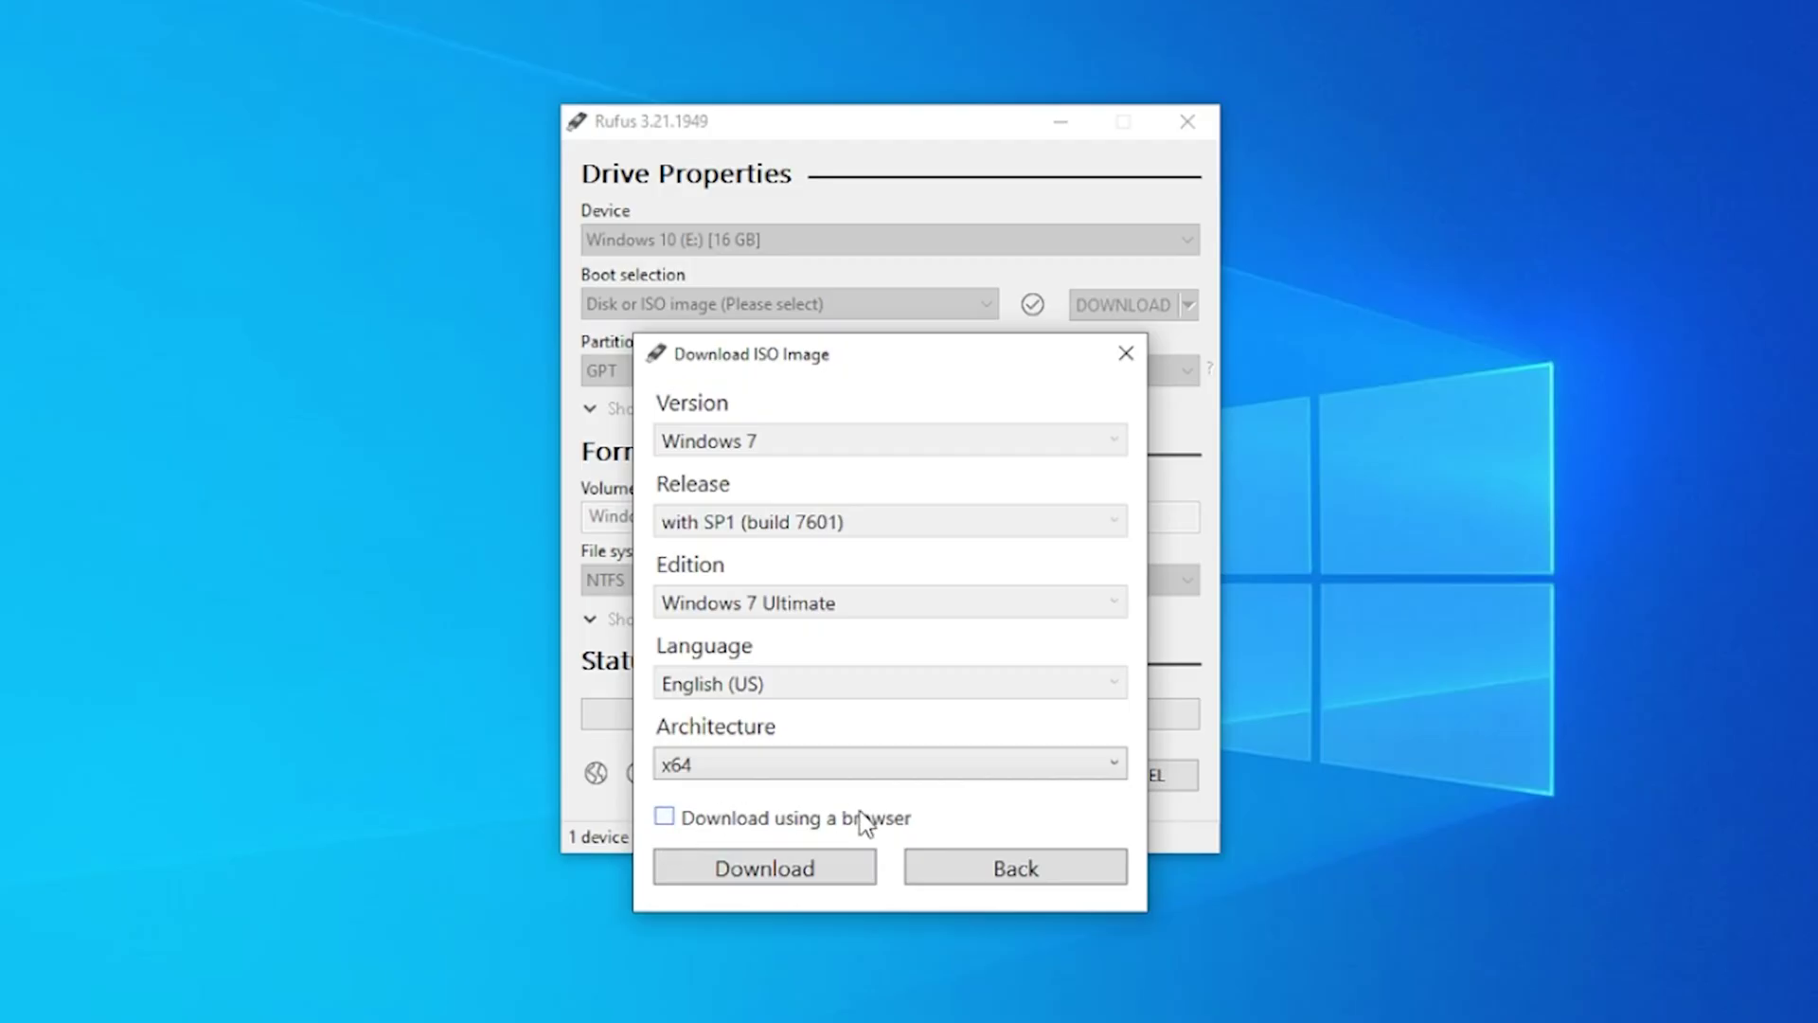
pyautogui.click(784, 874)
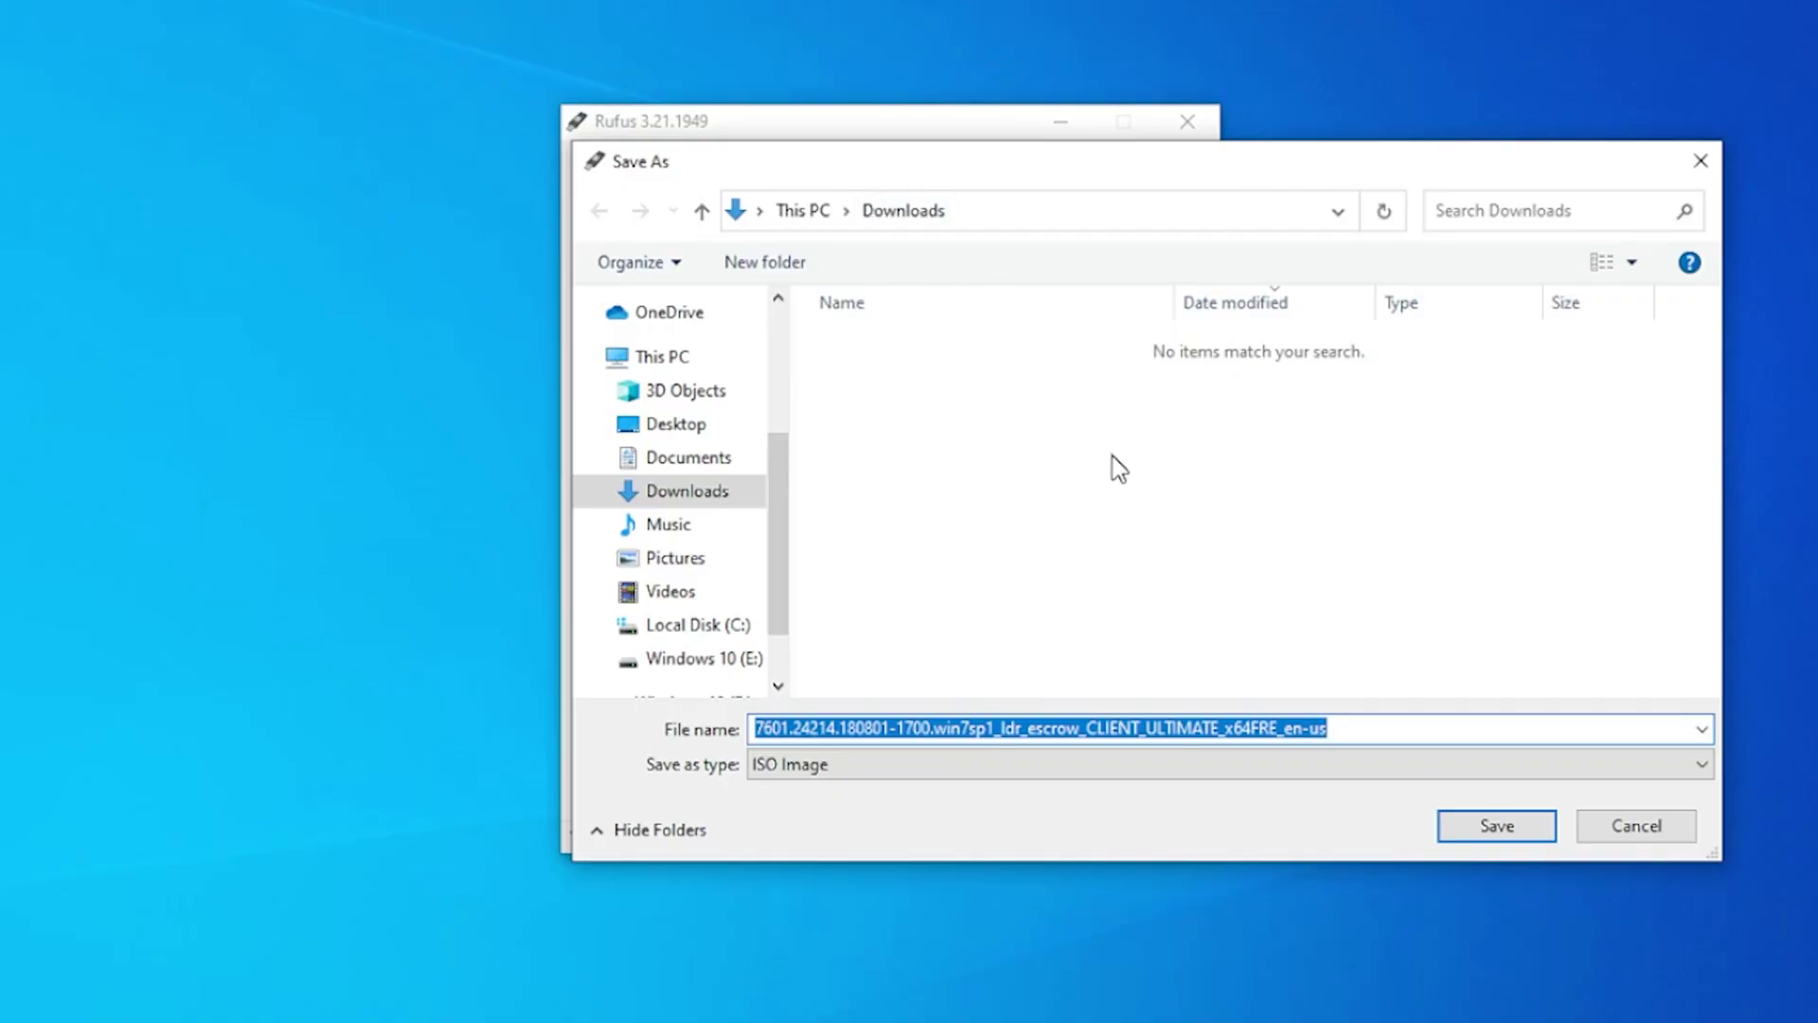
# Save the Windows 7 Ultimate x64 ISO under its default name in Downloads.
pyautogui.click(1491, 832)
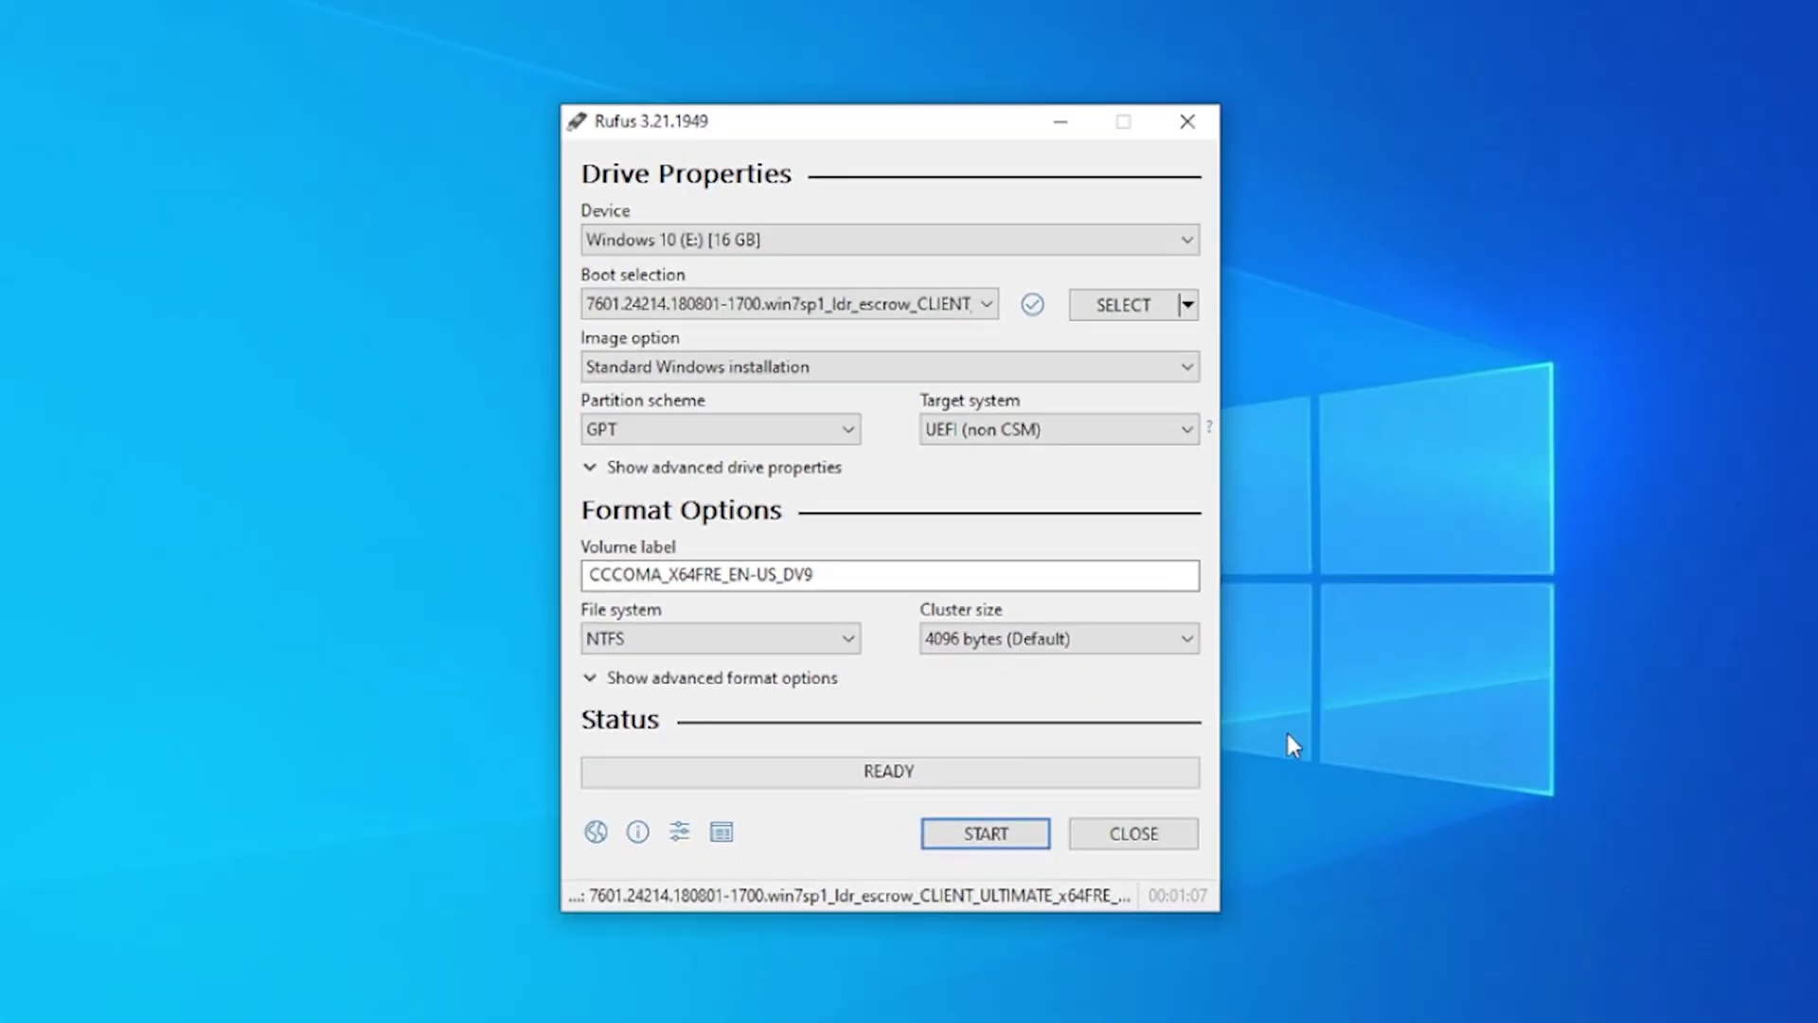
# Keep Standard Windows installation and NTFS, and set the volume label to 'Windows 7'.
pyautogui.click(1185, 369)
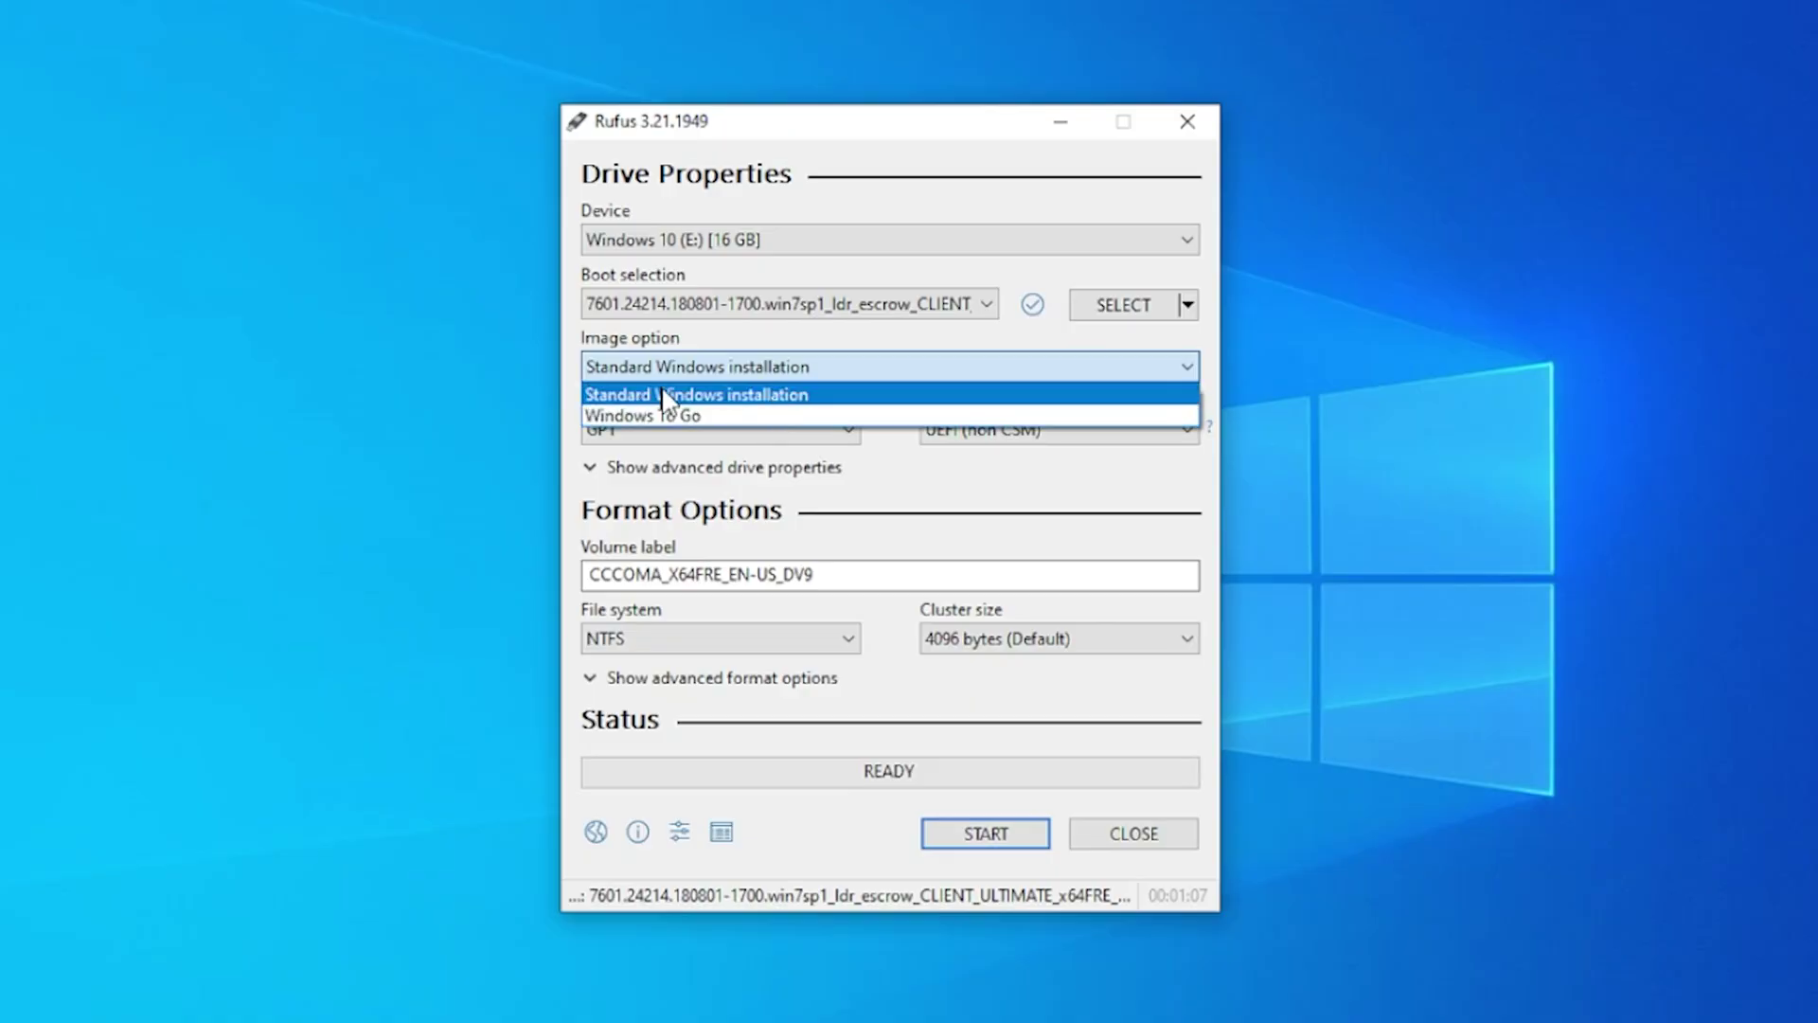
pyautogui.click(763, 396)
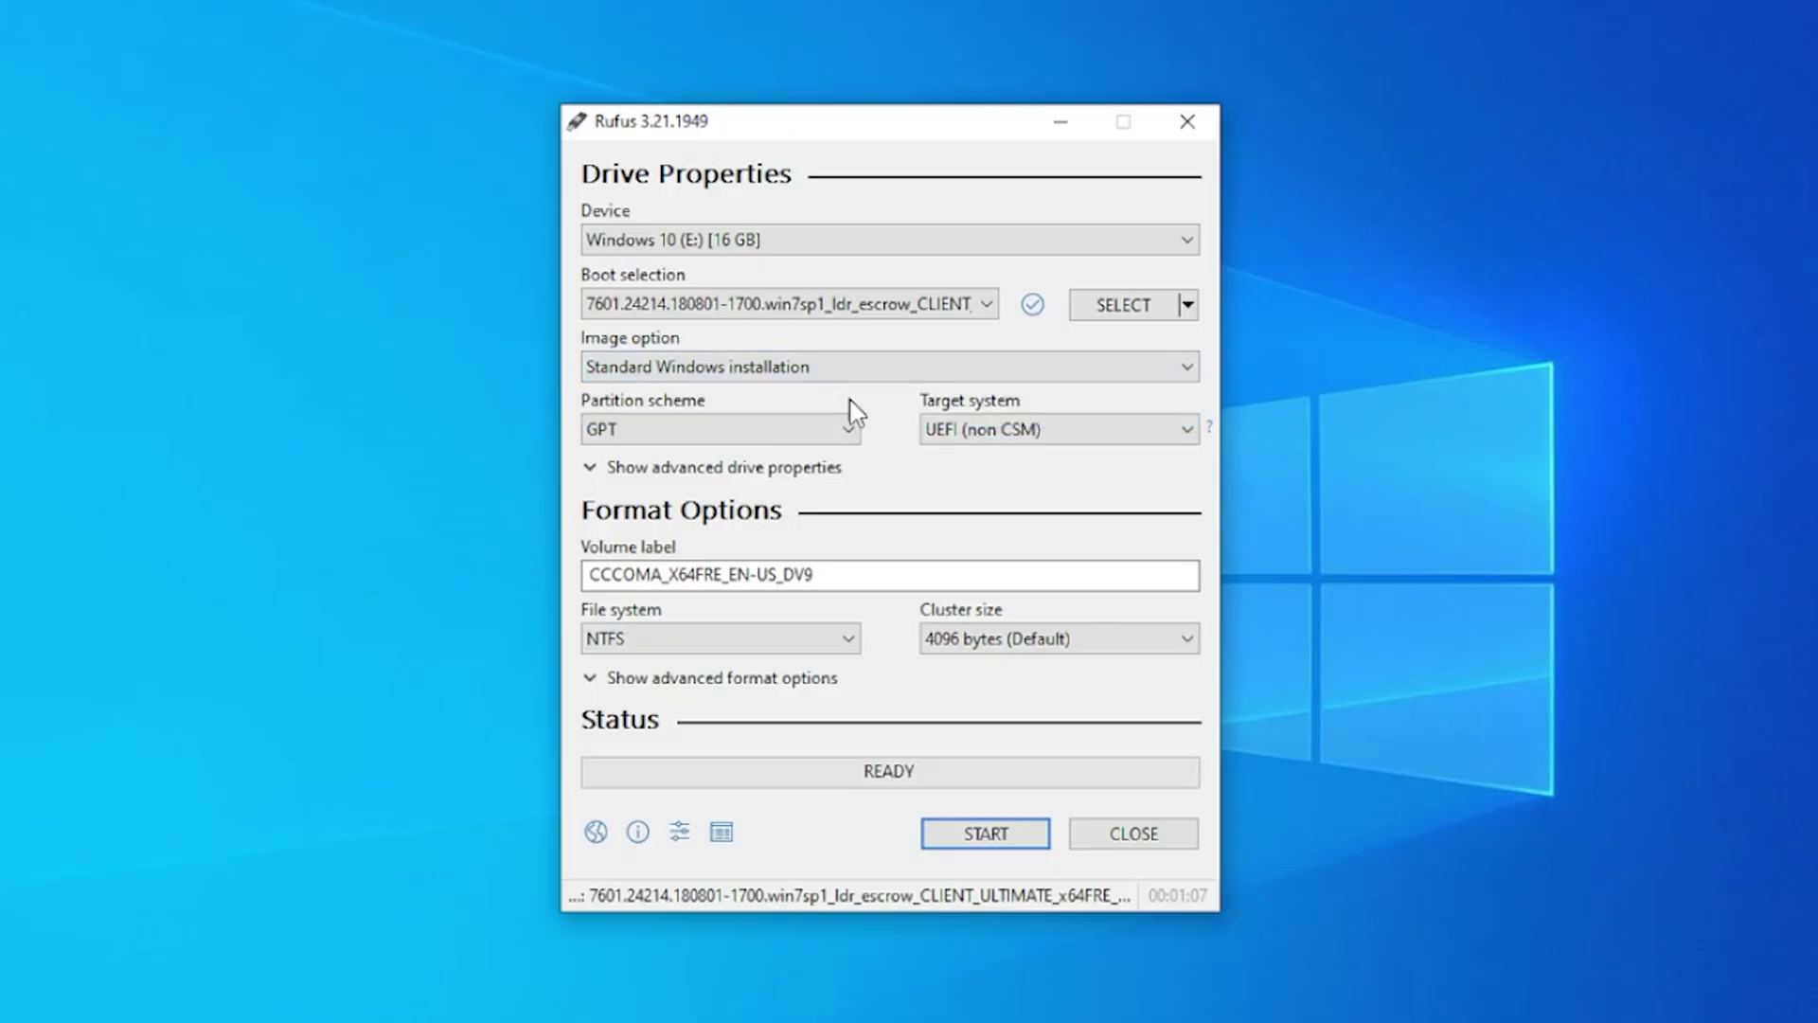
pyautogui.click(615, 428)
pyautogui.moveTo(618, 576); pyautogui.dragTo(484, 581)
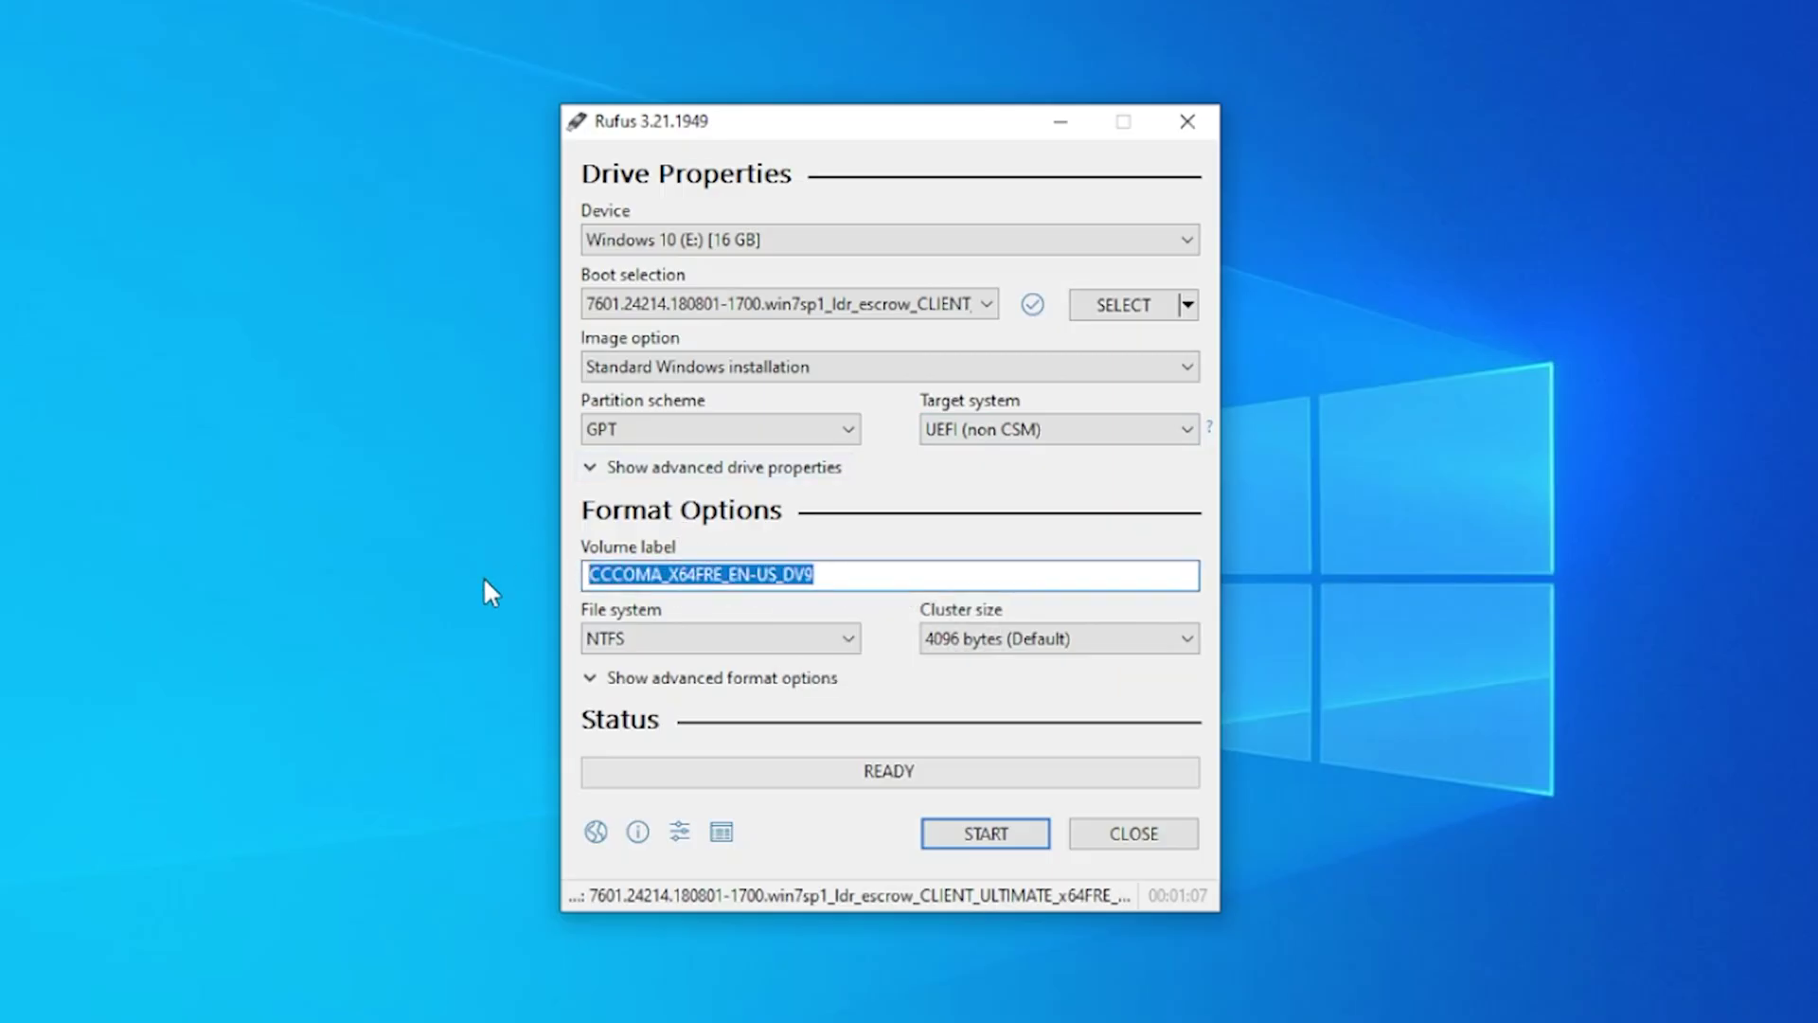
pyautogui.write('Windows')
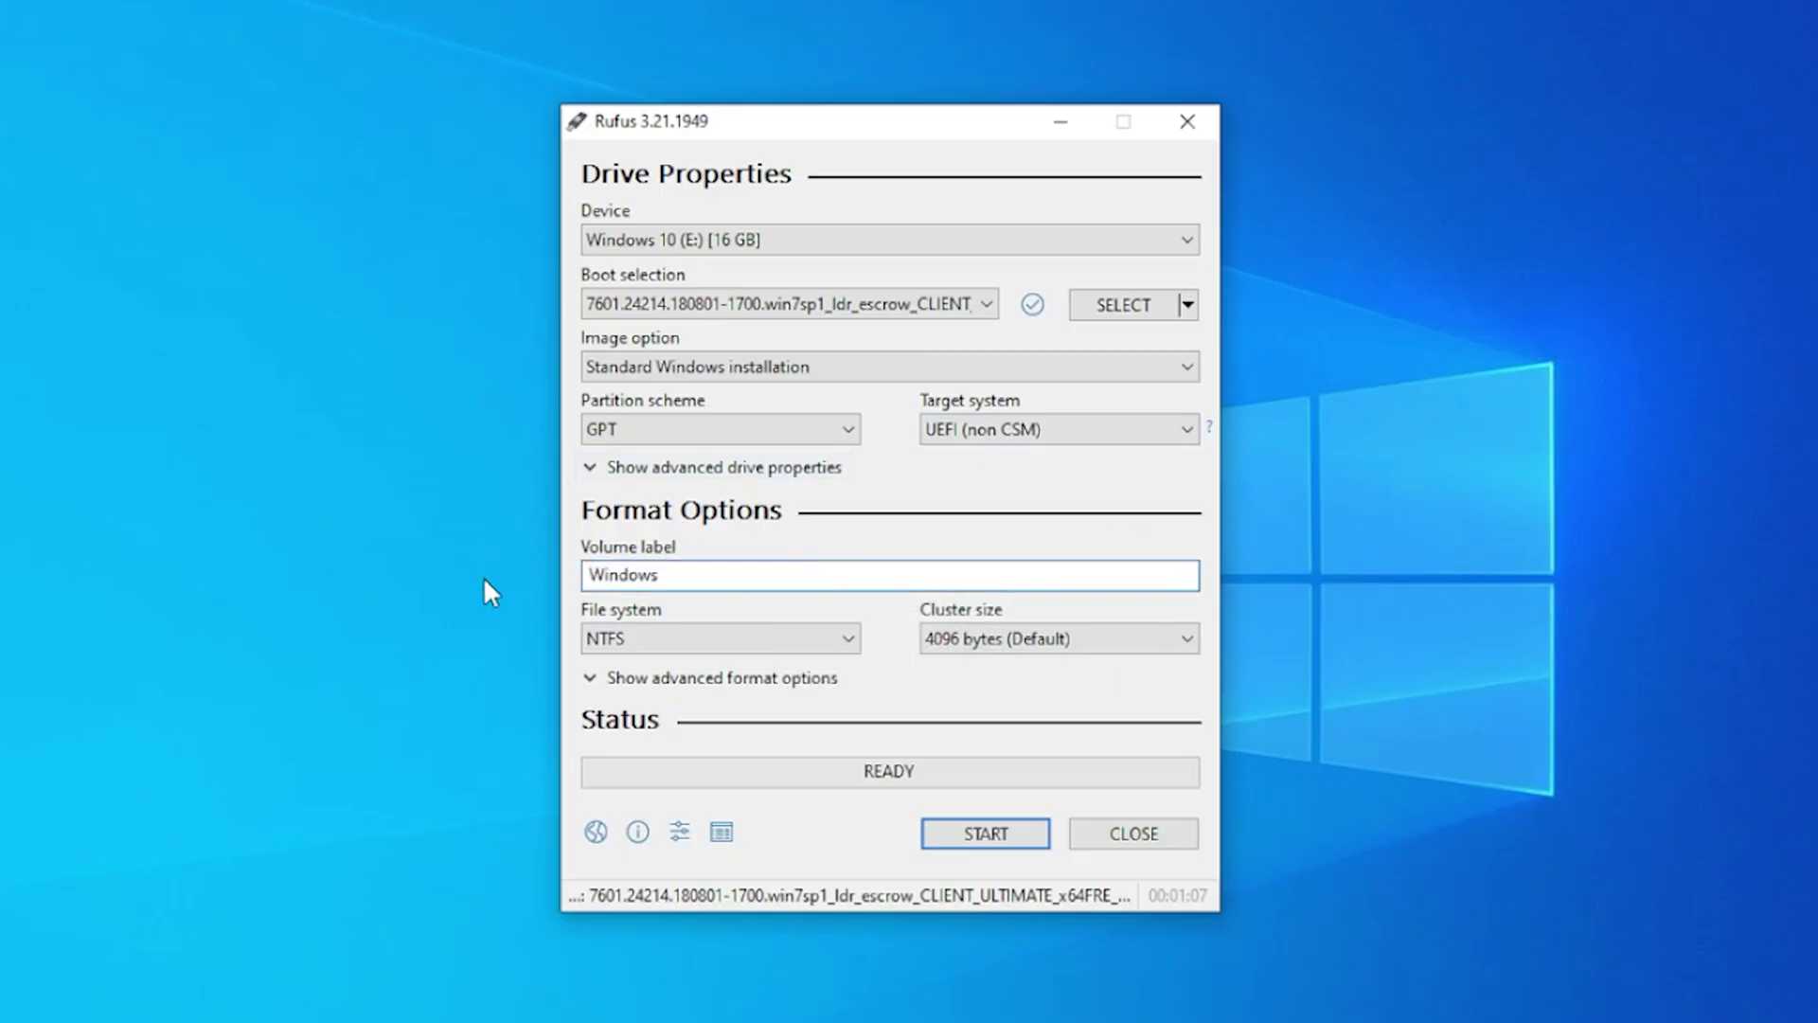
pyautogui.write(' 7')
pyautogui.click(838, 640)
pyautogui.click(838, 638)
# Write the Windows 7 image to the 16 GB drive, accepting the data-erase warning.
pyautogui.click(988, 835)
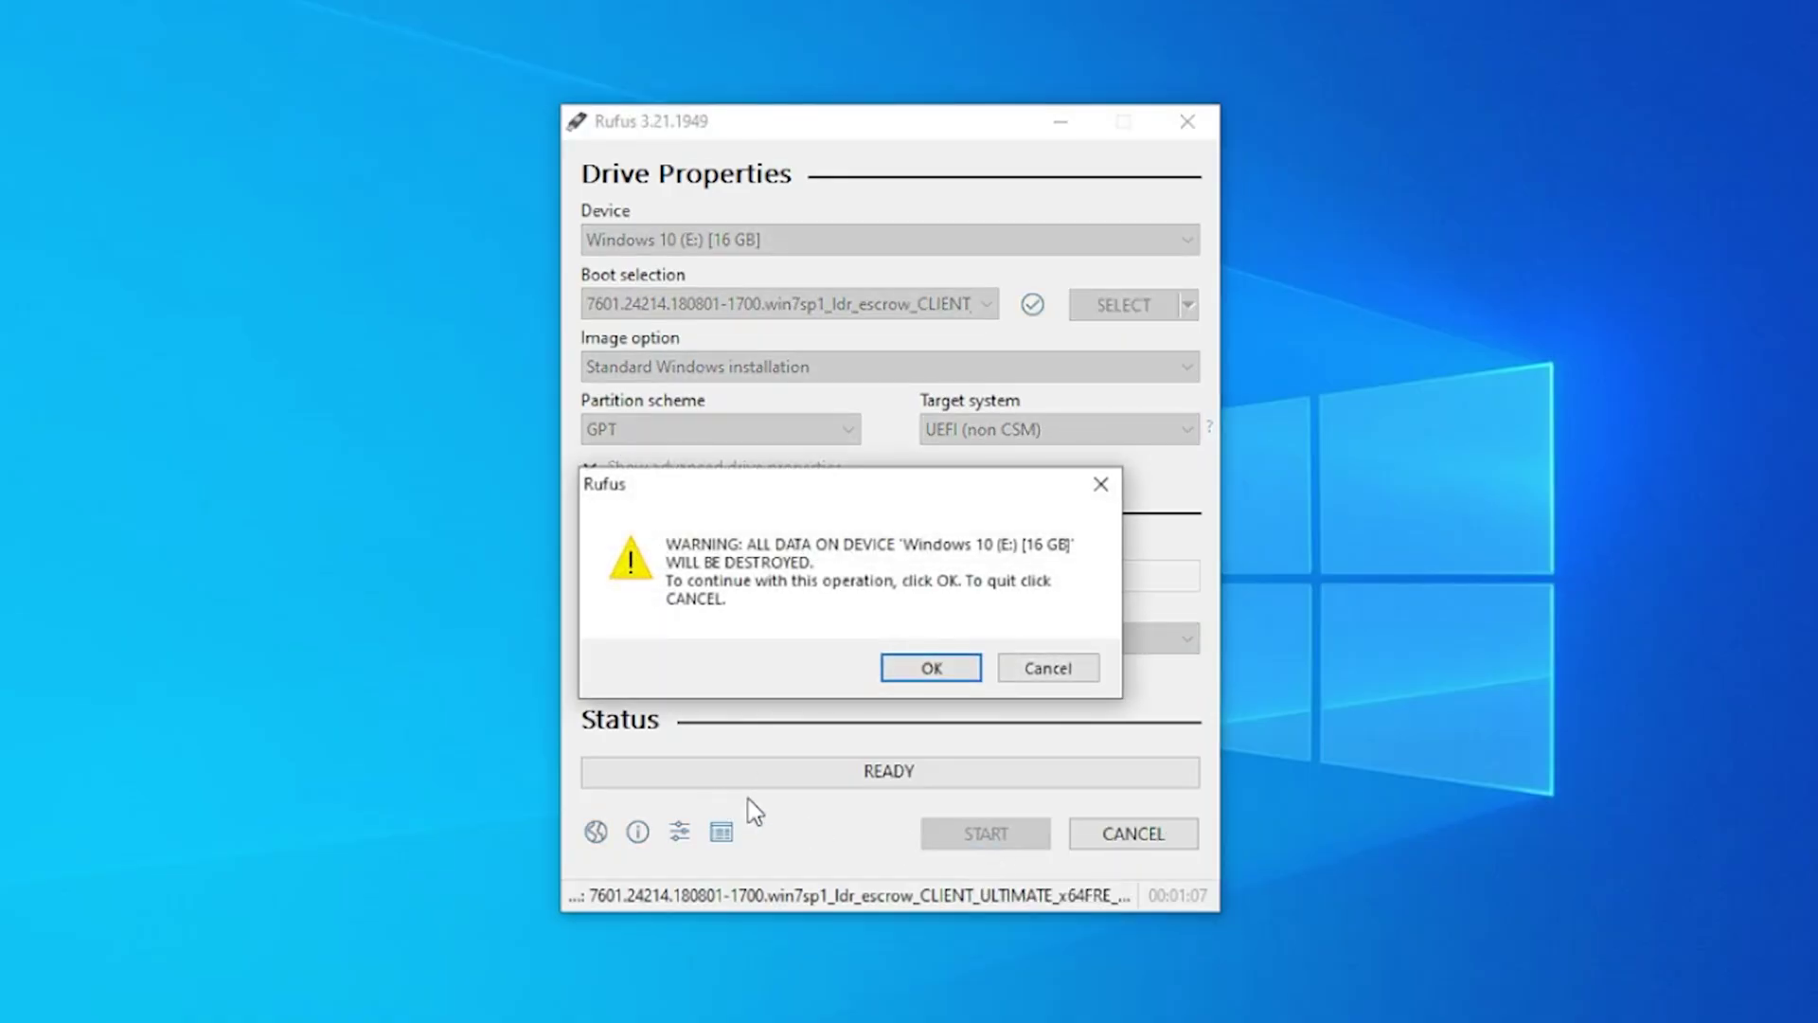
pyautogui.click(928, 670)
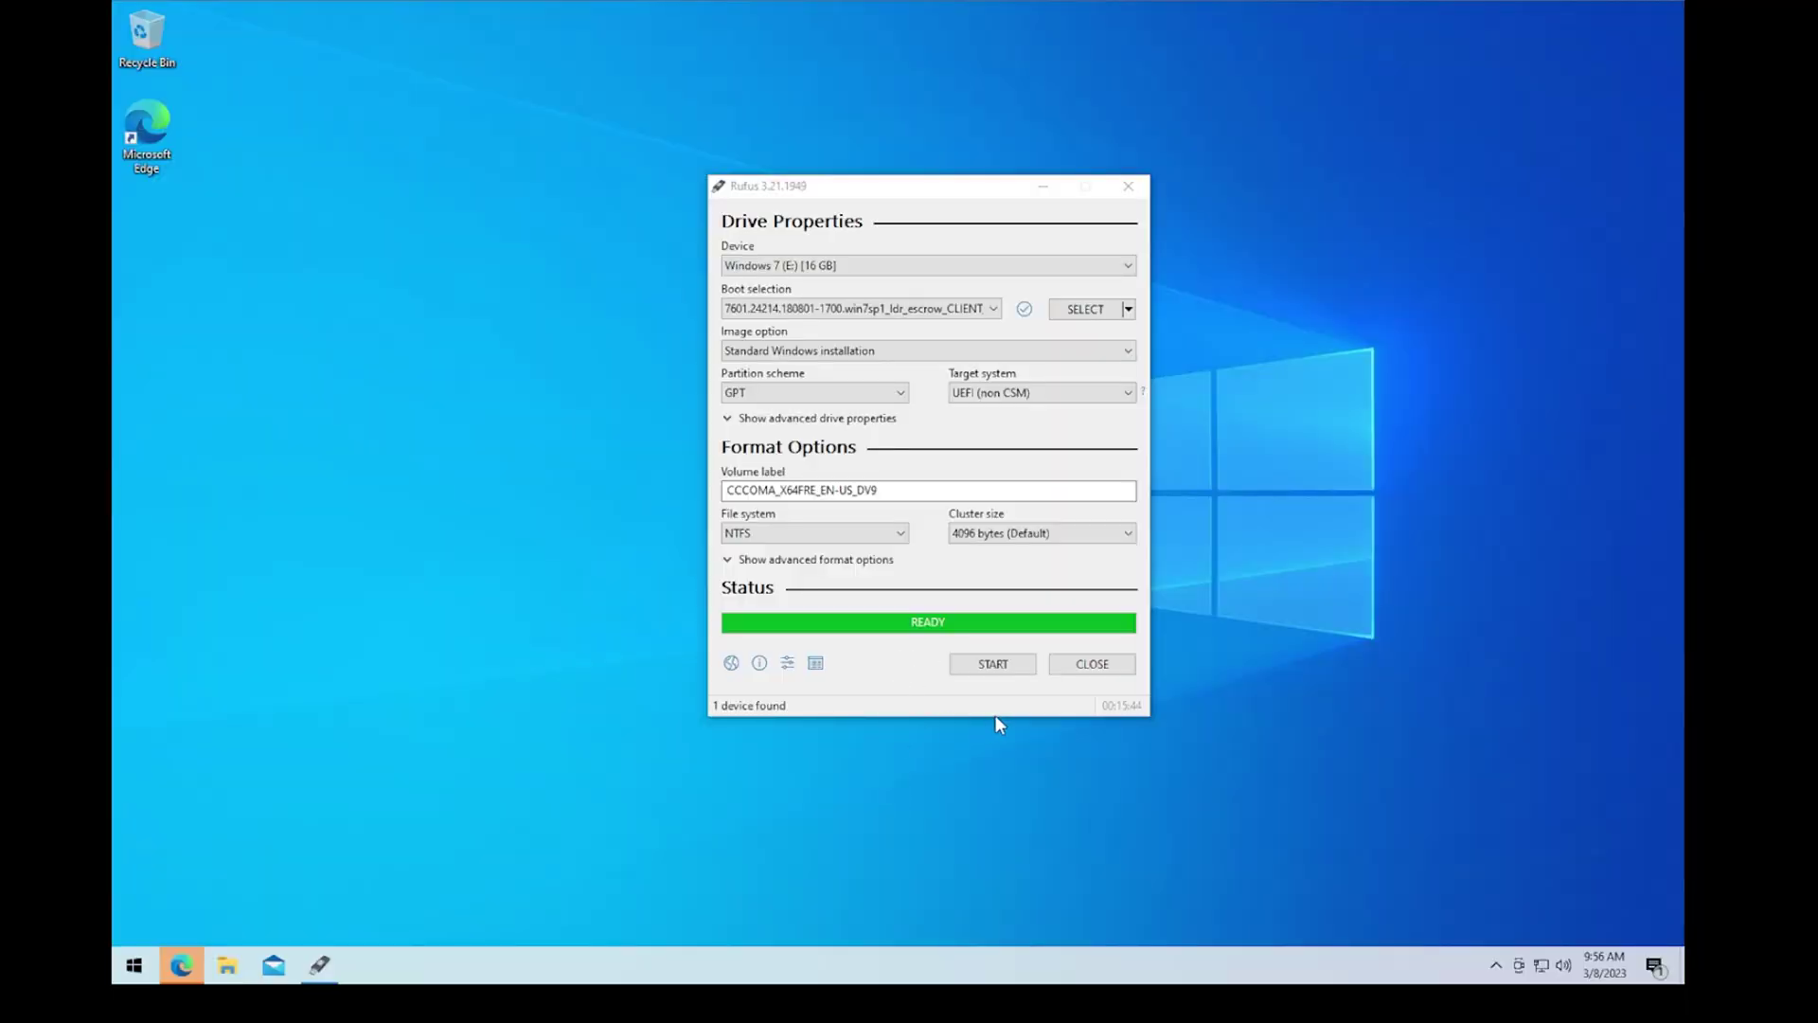
# Close Rufus and check the Windows 7 (E:) drive under This PC in File Explorer.
pyautogui.click(1092, 664)
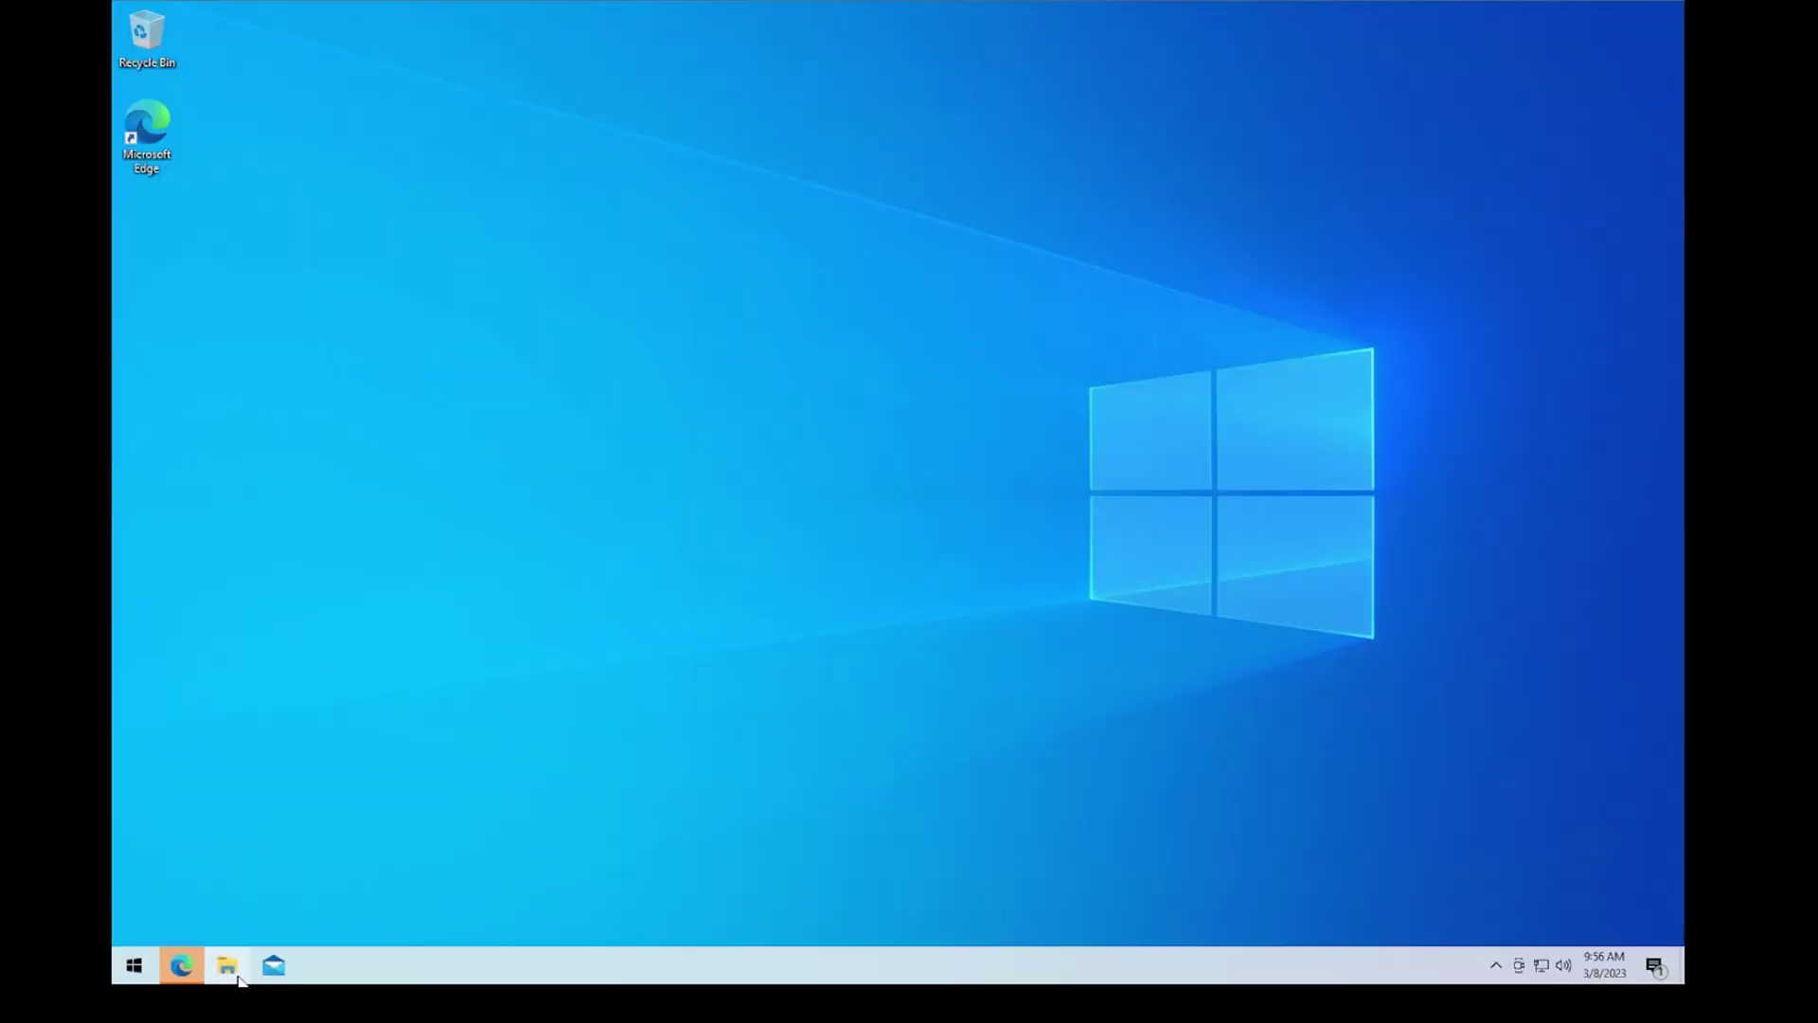
pyautogui.click(227, 966)
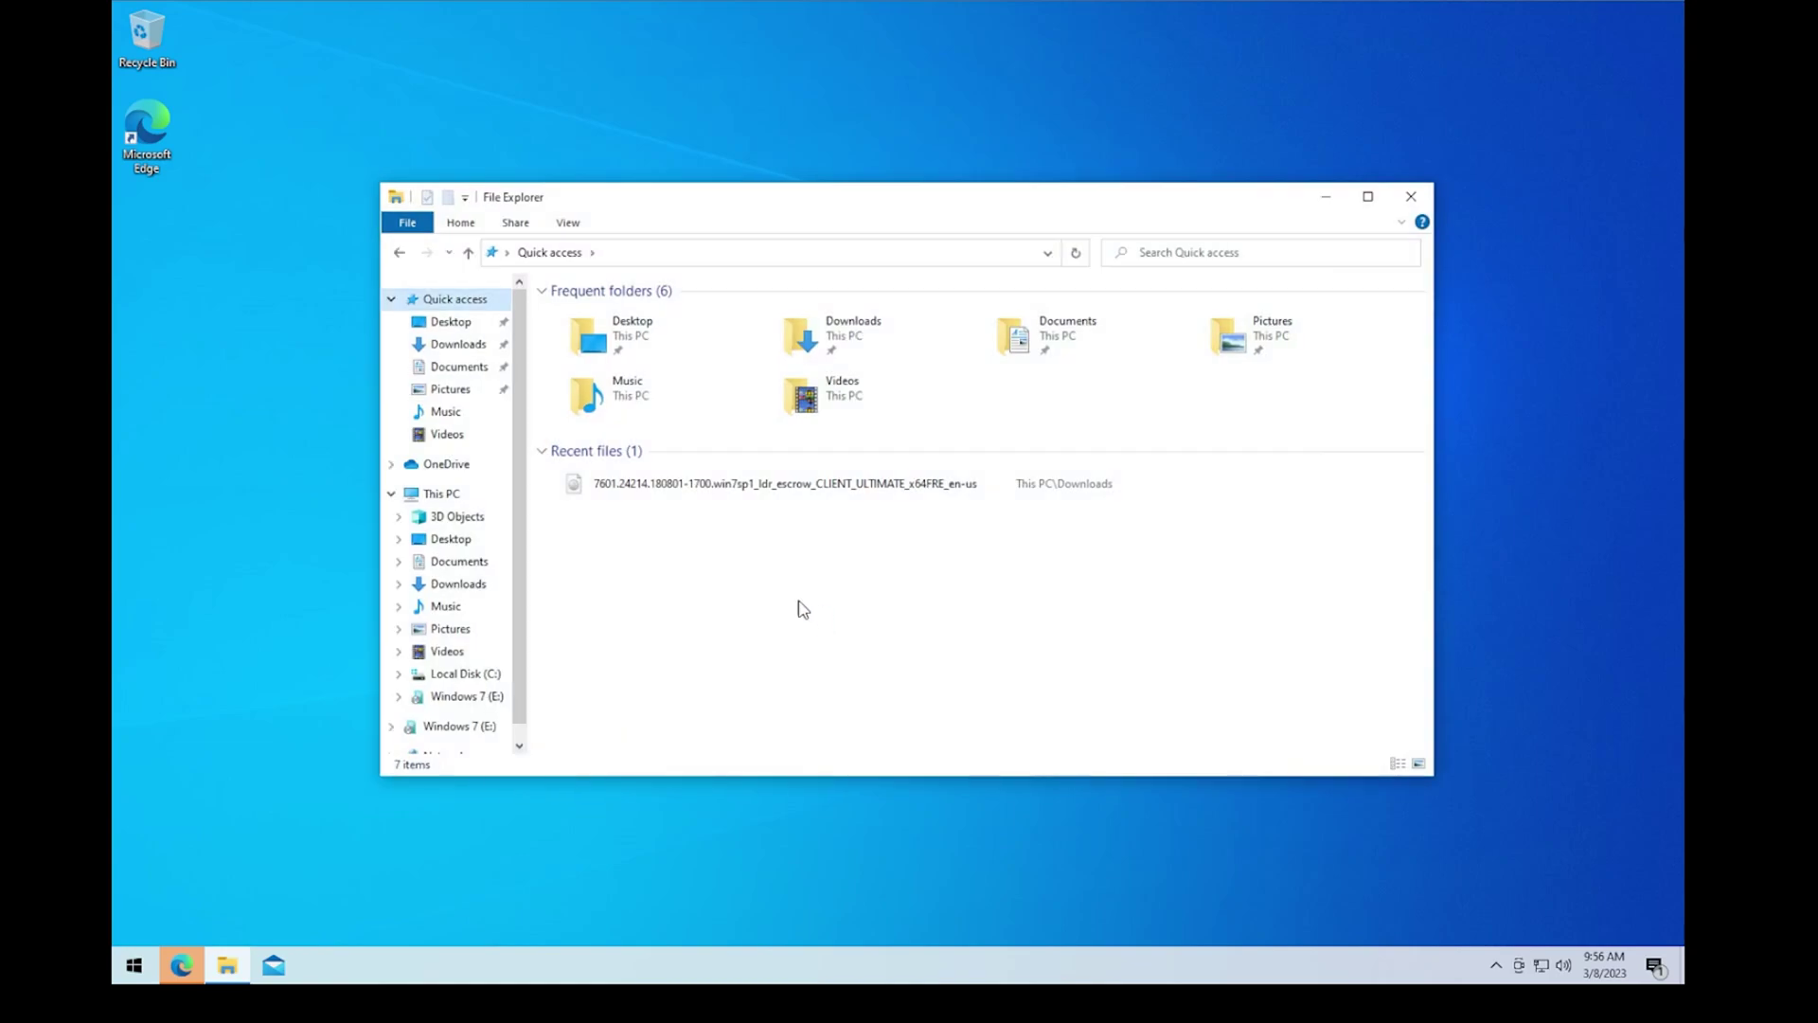
pyautogui.click(450, 495)
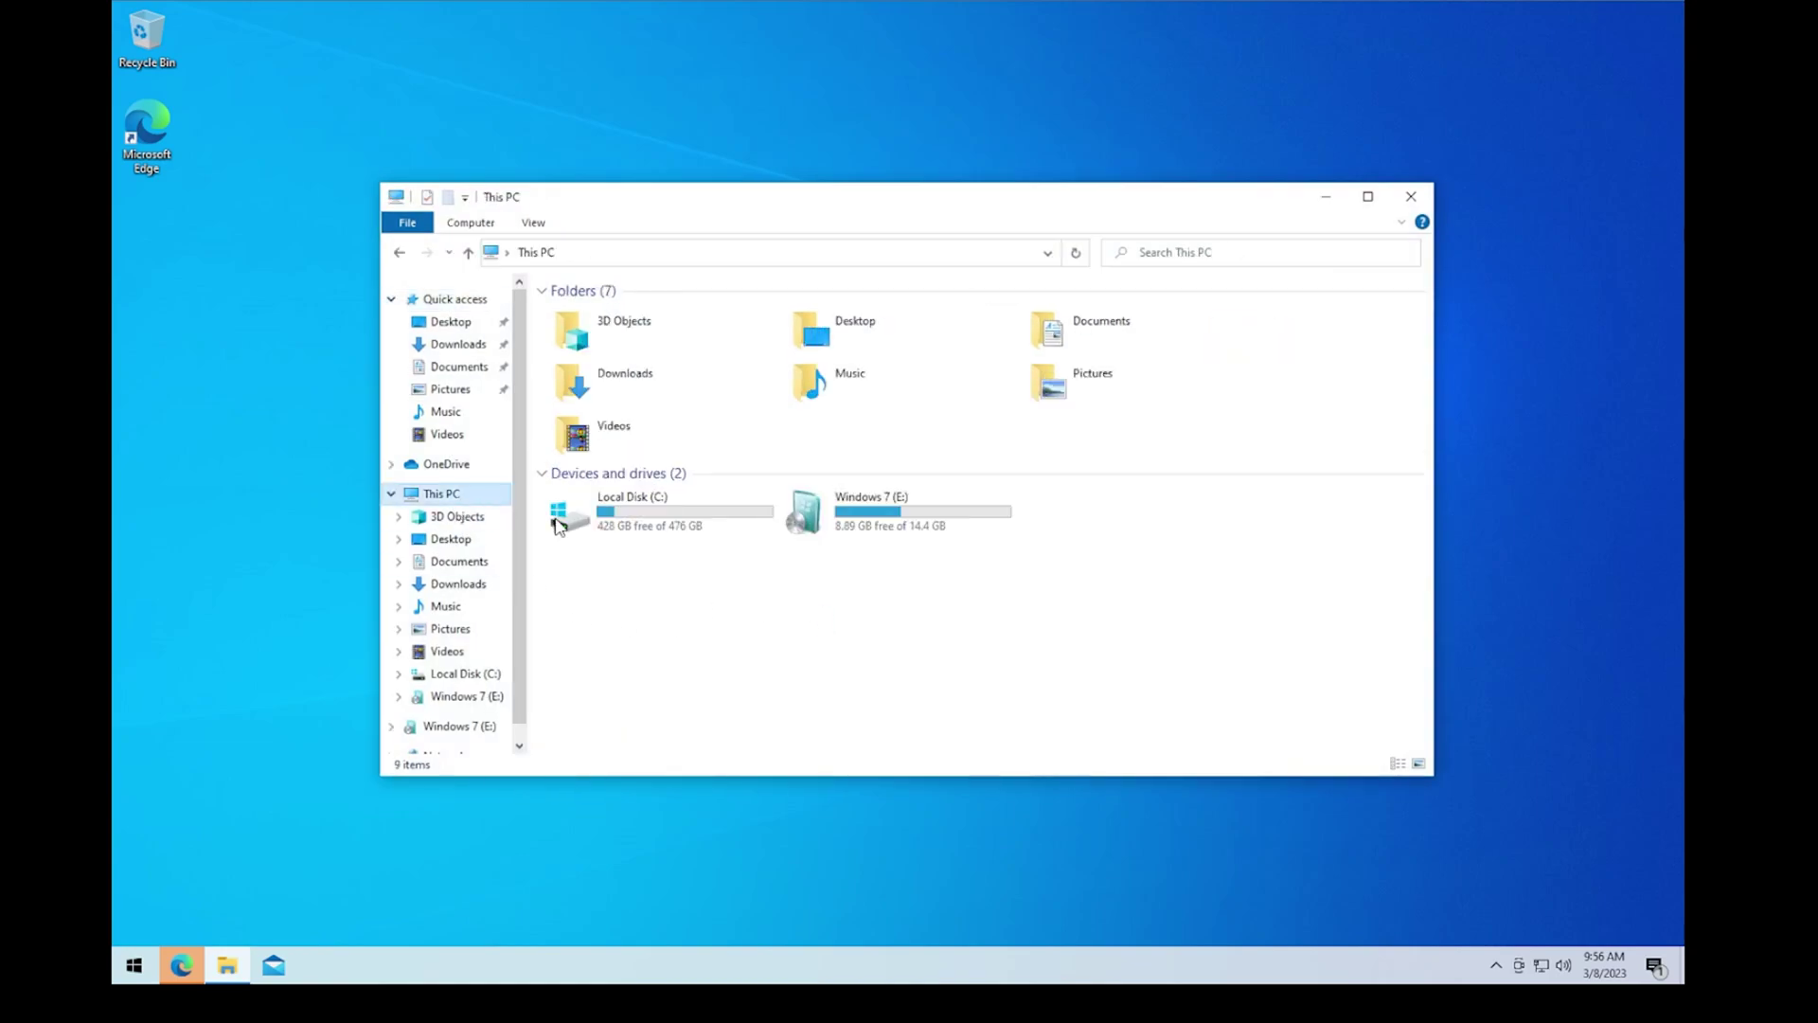